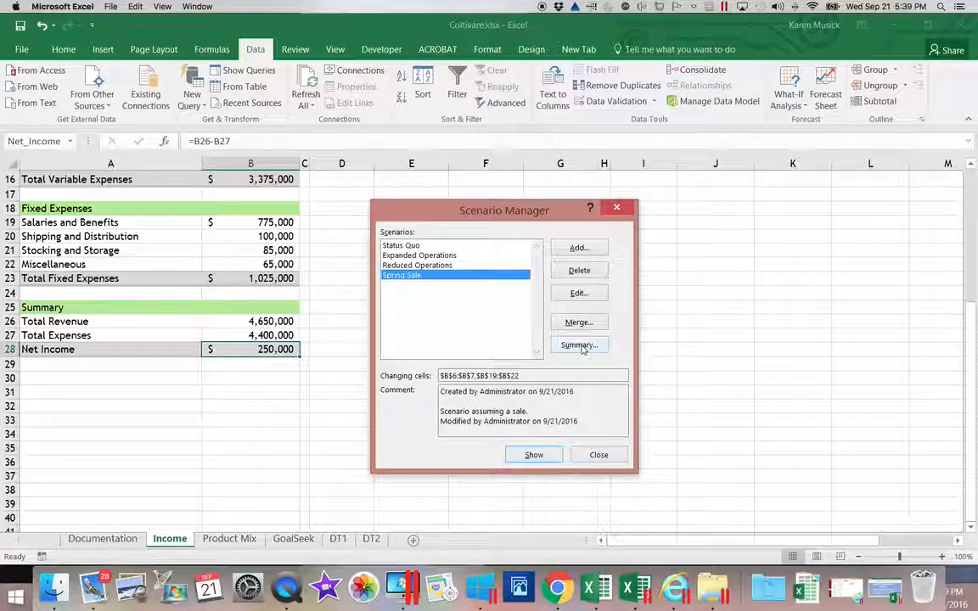
Step: Create a scenario summary report using the total revenue, total expenses and net income cells B26:B28 as result cells
{"action": "left_click", "coordinate": [581, 345]}
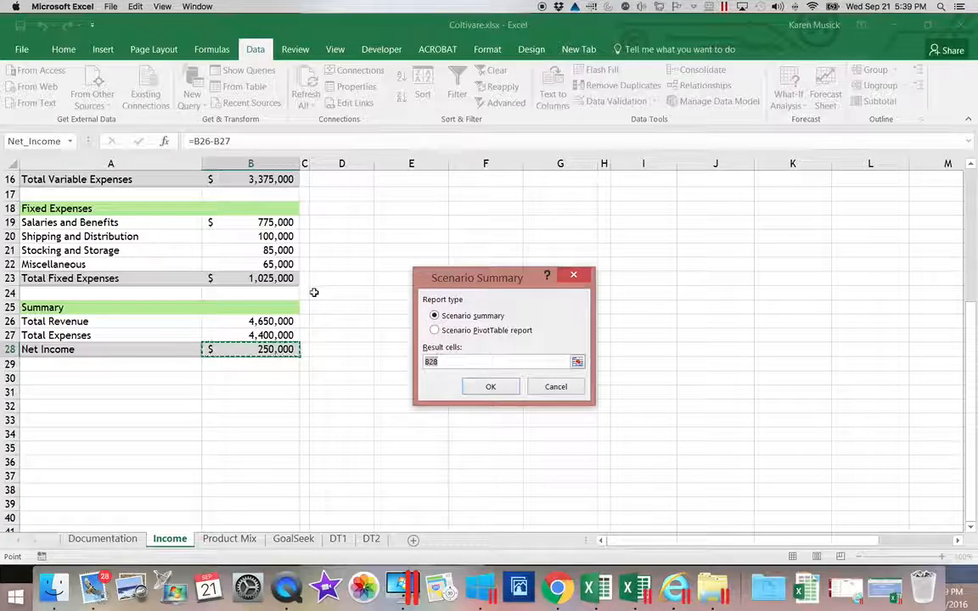
{"action": "left_click", "coordinate": [272, 278]}
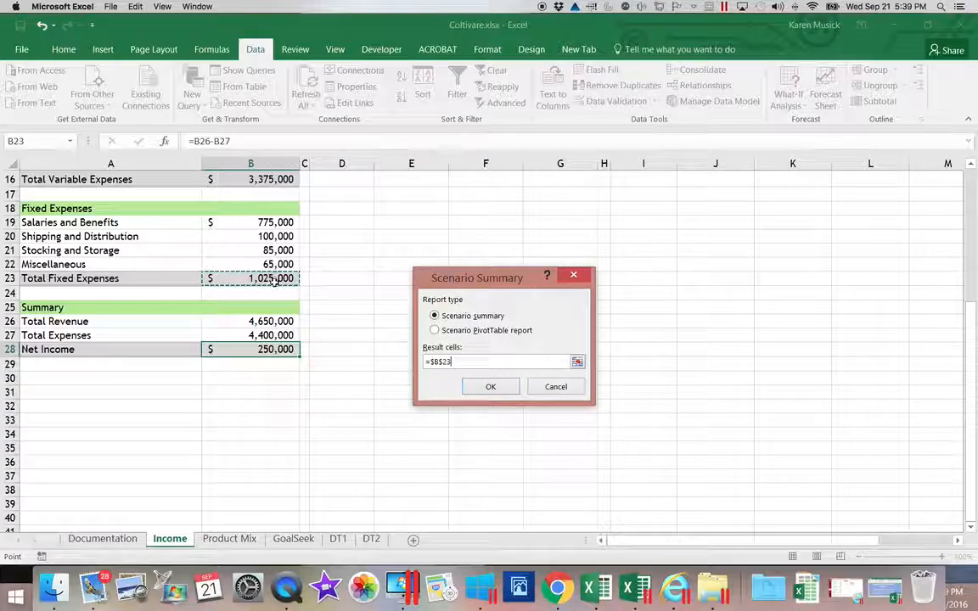
{"action": "left_click", "coordinate": [267, 353], "text": "super"}
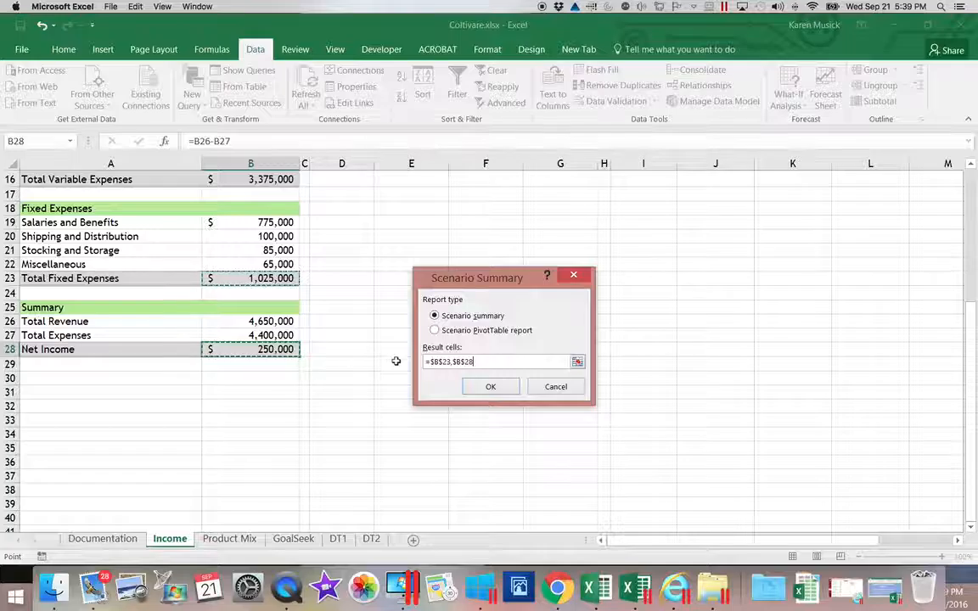
{"action": "left_click", "coordinate": [439, 362]}
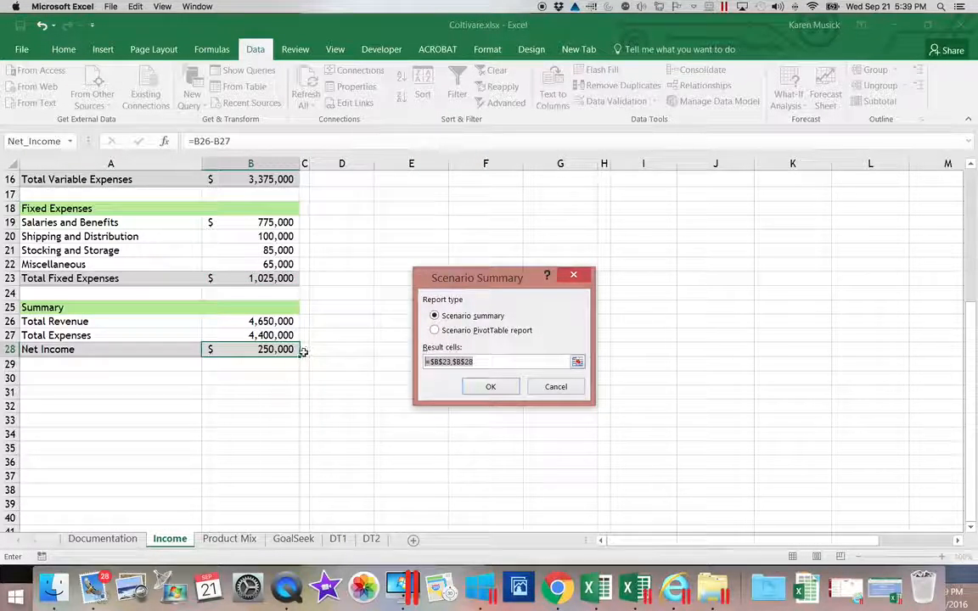
{"action": "left_click", "coordinate": [259, 321]}
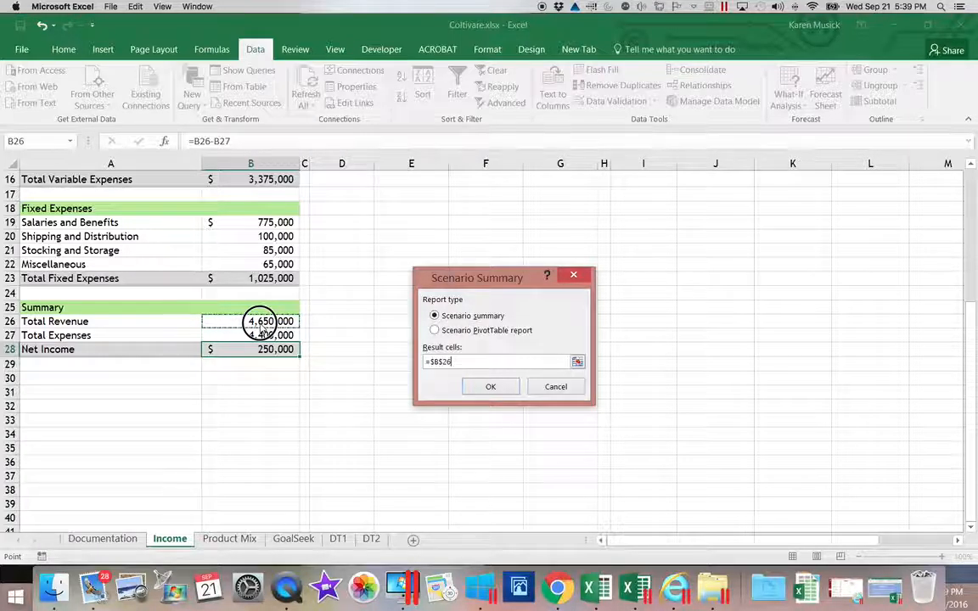
{"action": "left_click_drag", "start_coordinate": [259, 322], "coordinate": [257, 348]}
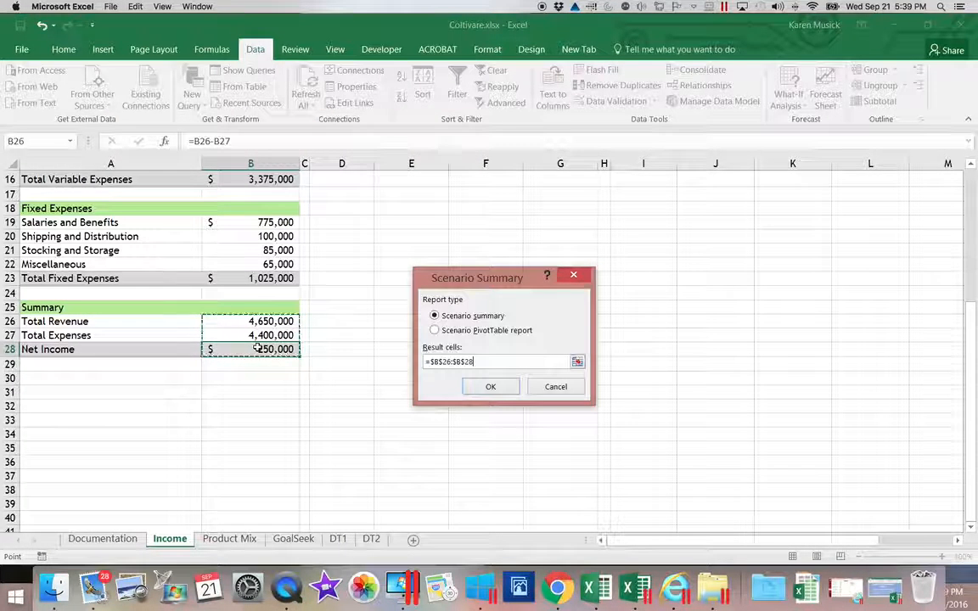
{"action": "left_click", "coordinate": [488, 387]}
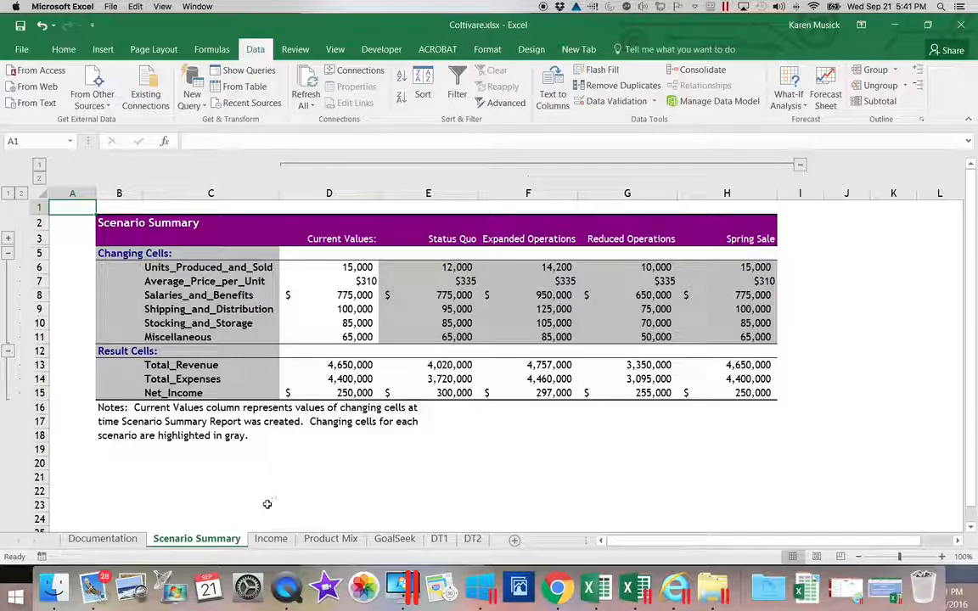
Step: Create a Scenario PivotTable report from the Income sheet's scenarios, with B26:B28 as the result cells
{"action": "left_click", "coordinate": [271, 539]}
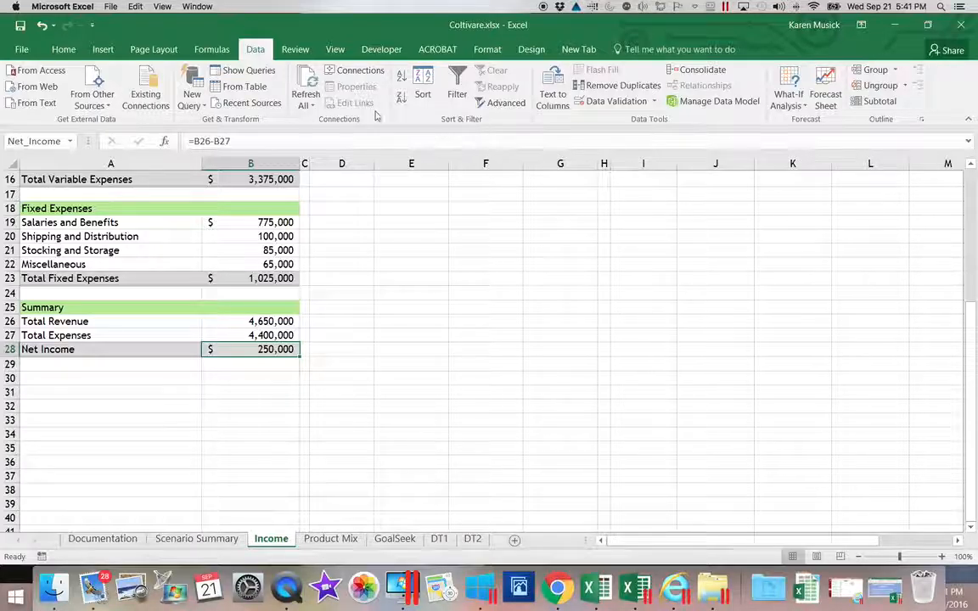
{"action": "left_click", "coordinate": [791, 103]}
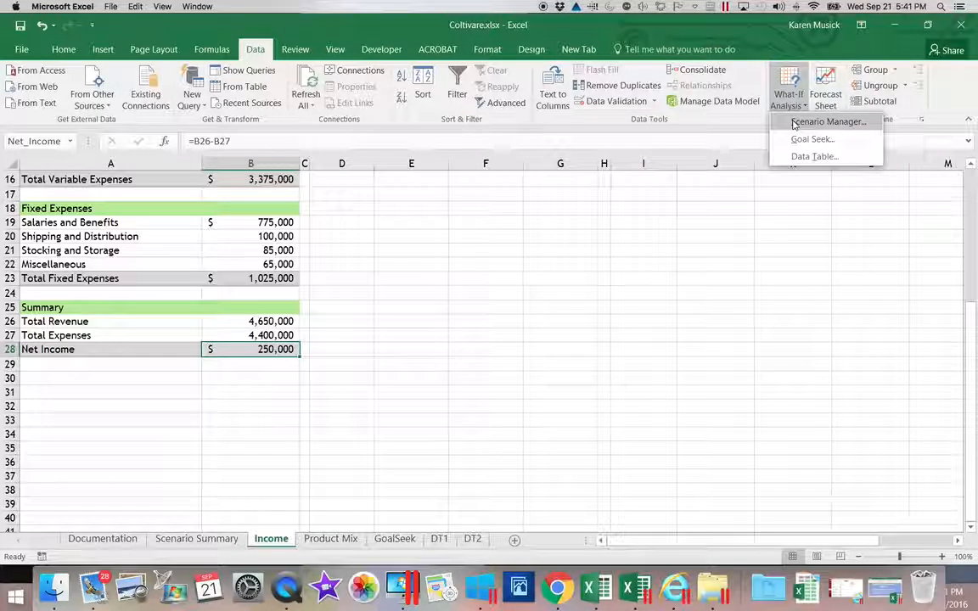
{"action": "left_click", "coordinate": [794, 123]}
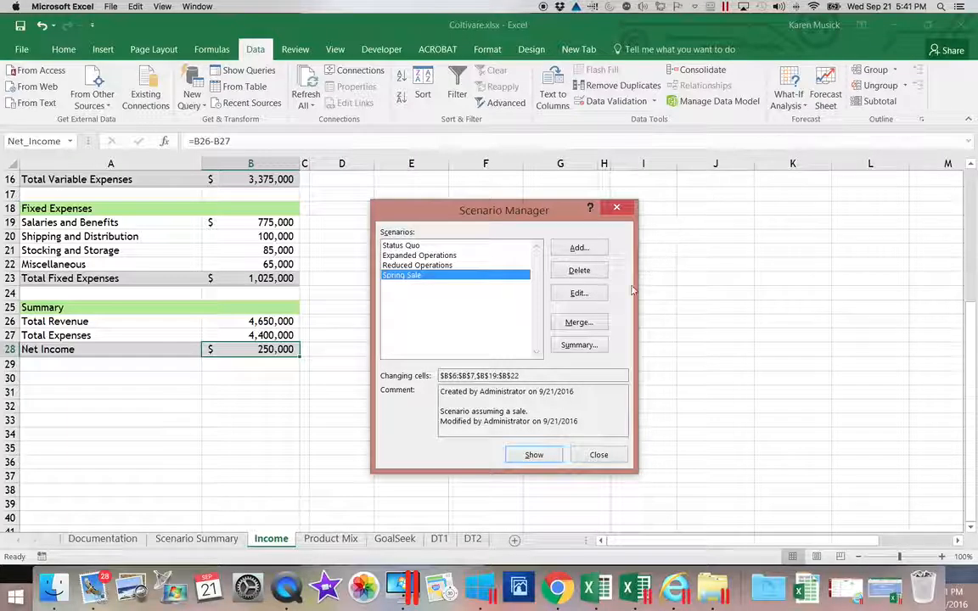
{"action": "left_click", "coordinate": [576, 350]}
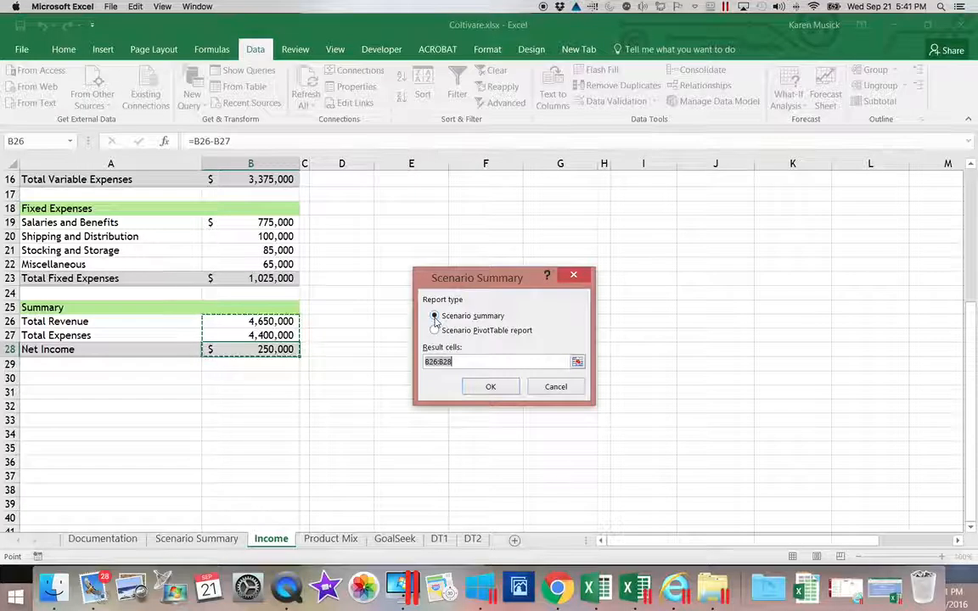
{"action": "left_click", "coordinate": [434, 330]}
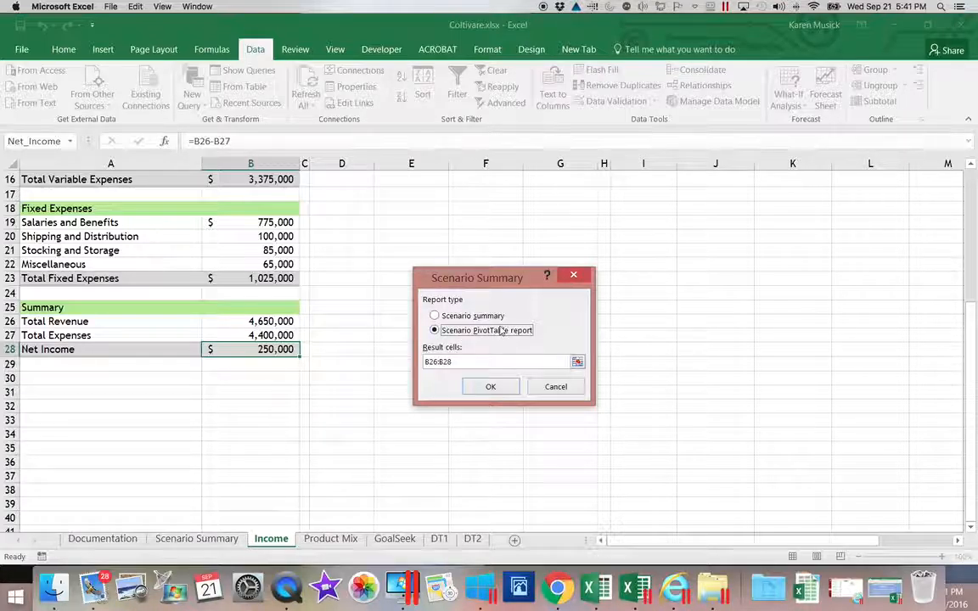
{"action": "left_click", "coordinate": [492, 387]}
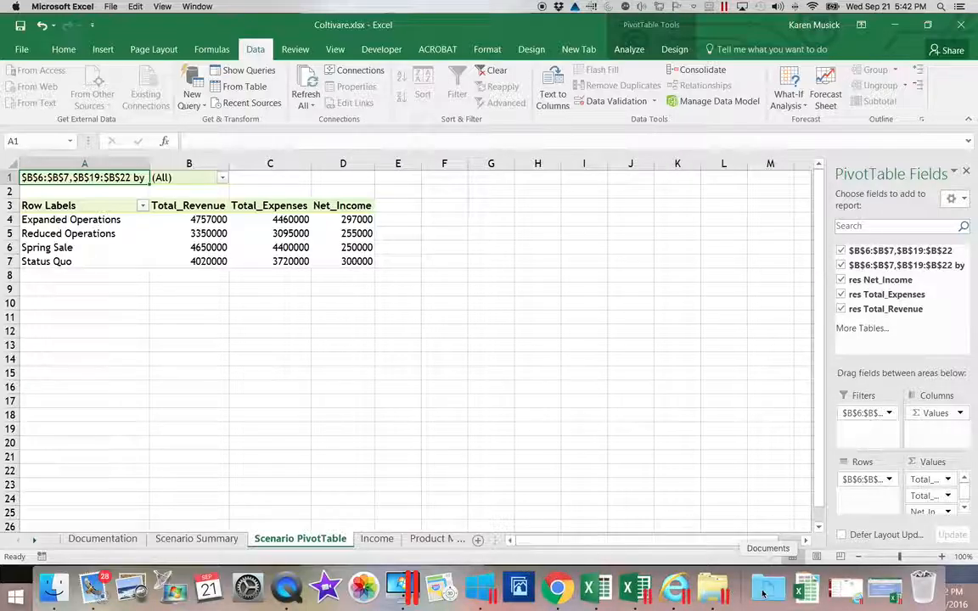
Step: Format the PivotTable's Total_Revenue values as Currency with $ symbol, 0 decimal places and negative numbers in red parentheses
{"action": "left_click", "coordinate": [942, 558]}
{"action": "left_click", "coordinate": [942, 557]}
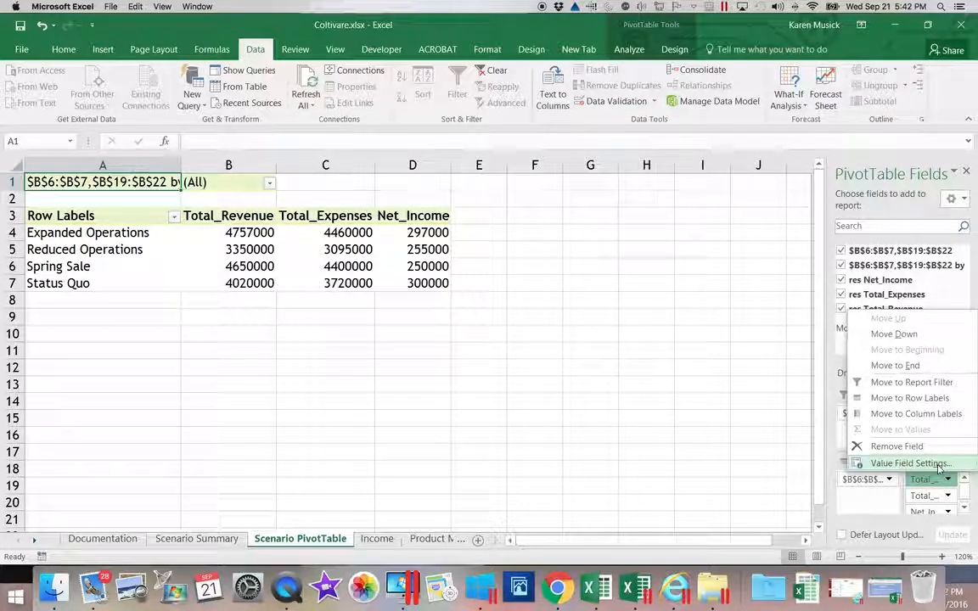
{"action": "left_click", "coordinate": [937, 465]}
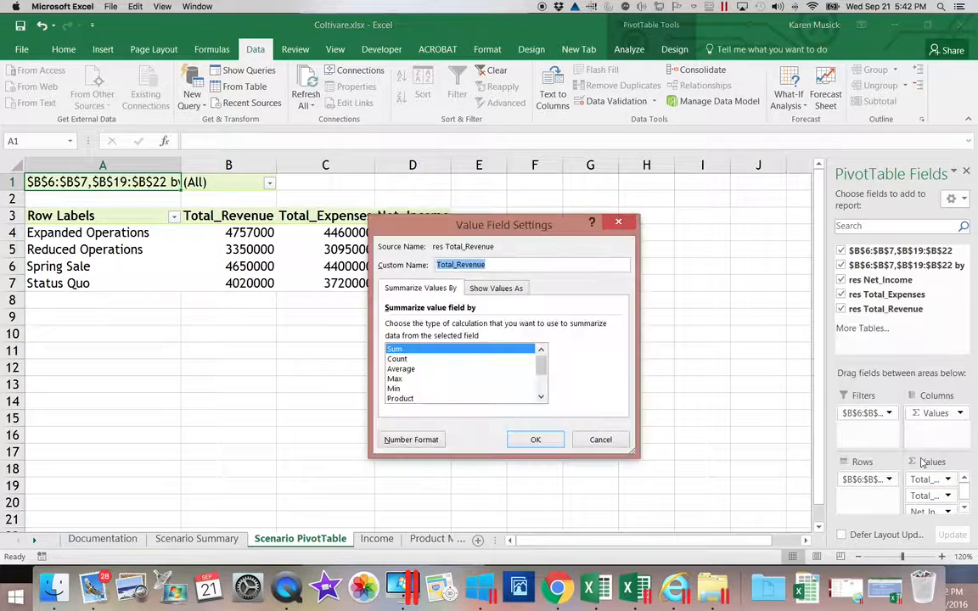
{"action": "left_click", "coordinate": [415, 442]}
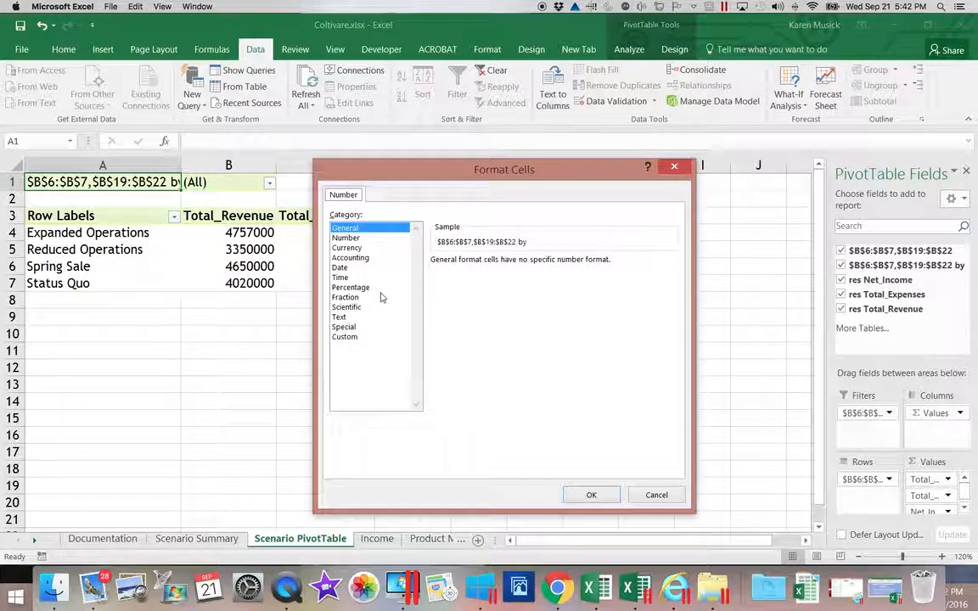
{"action": "left_click", "coordinate": [348, 250]}
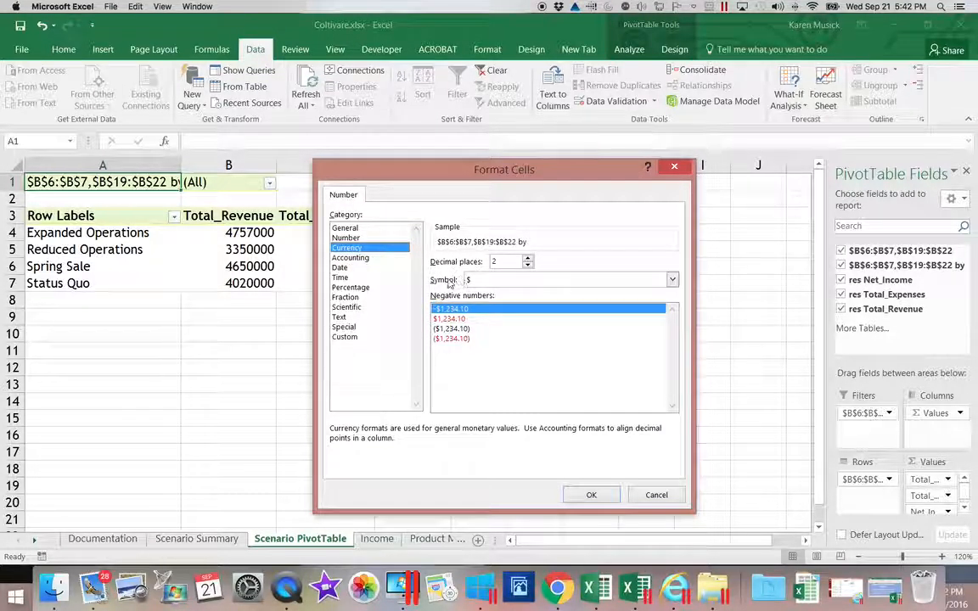
{"action": "left_click", "coordinate": [527, 264]}
{"action": "left_click", "coordinate": [527, 264]}
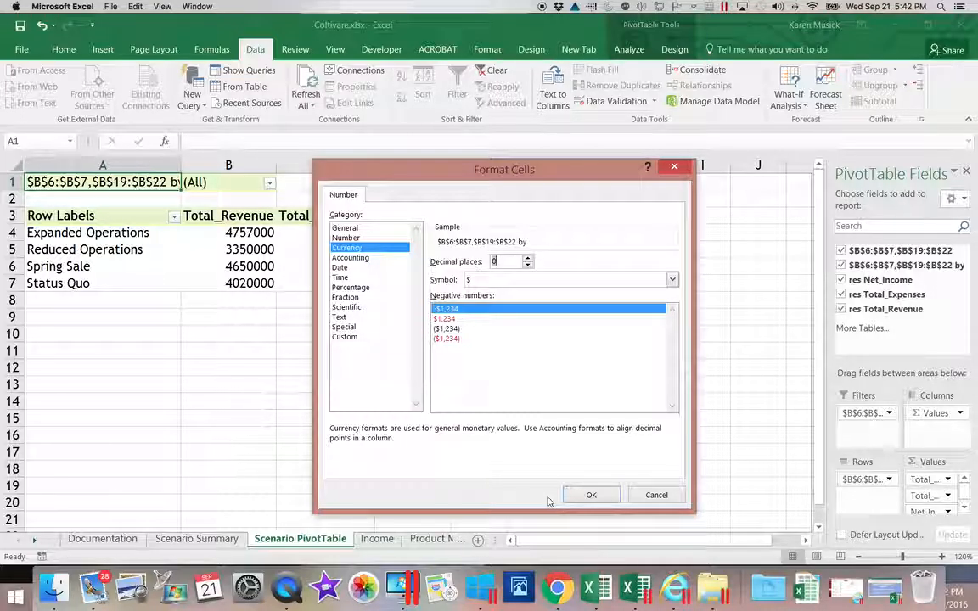
{"action": "left_click", "coordinate": [454, 339]}
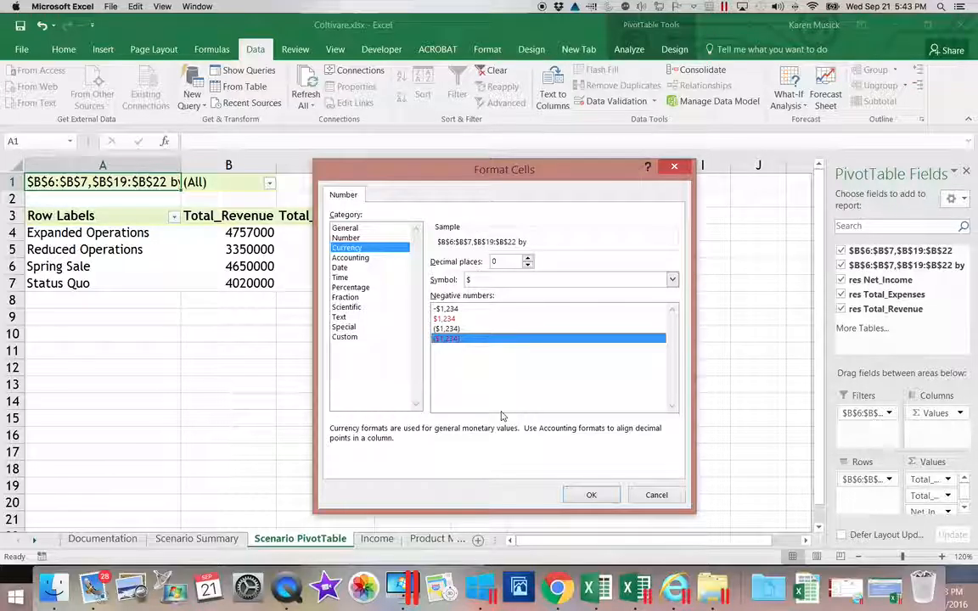
{"action": "left_click", "coordinate": [589, 495]}
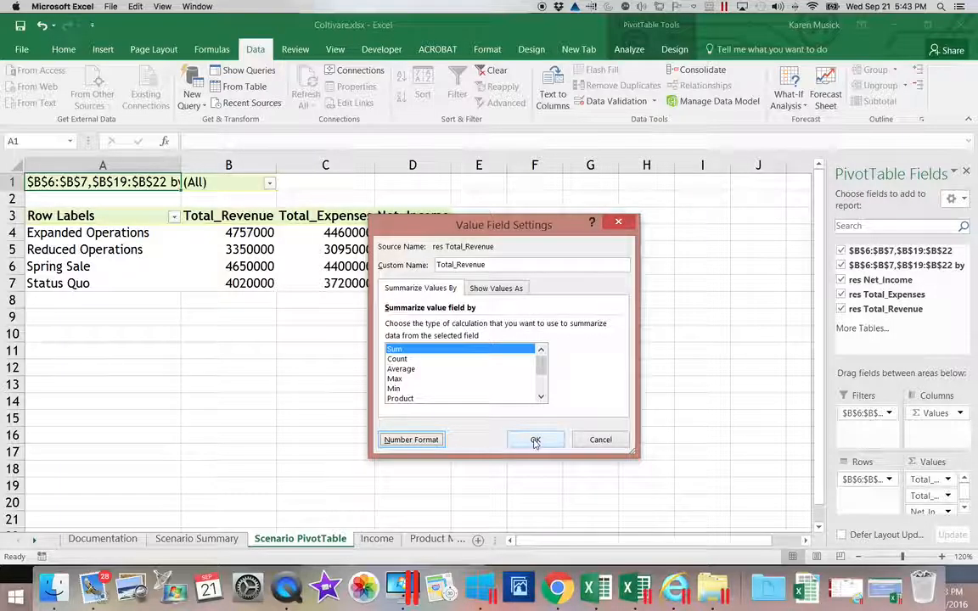
{"action": "left_click", "coordinate": [535, 441]}
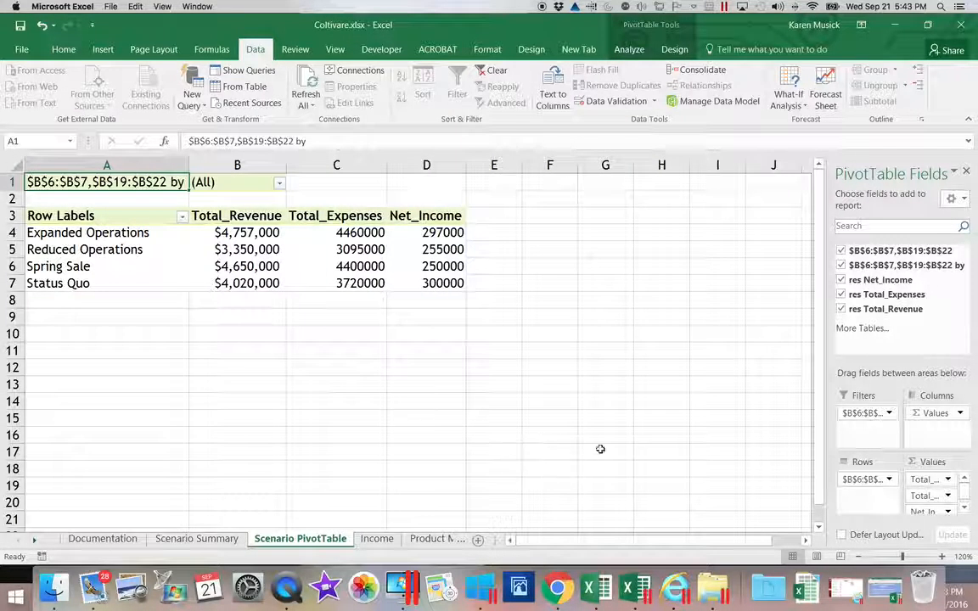
Step: Format the PivotTable's Total_Expenses values as Currency with 0 decimal places and negative numbers in red parentheses
{"action": "left_click", "coordinate": [948, 496]}
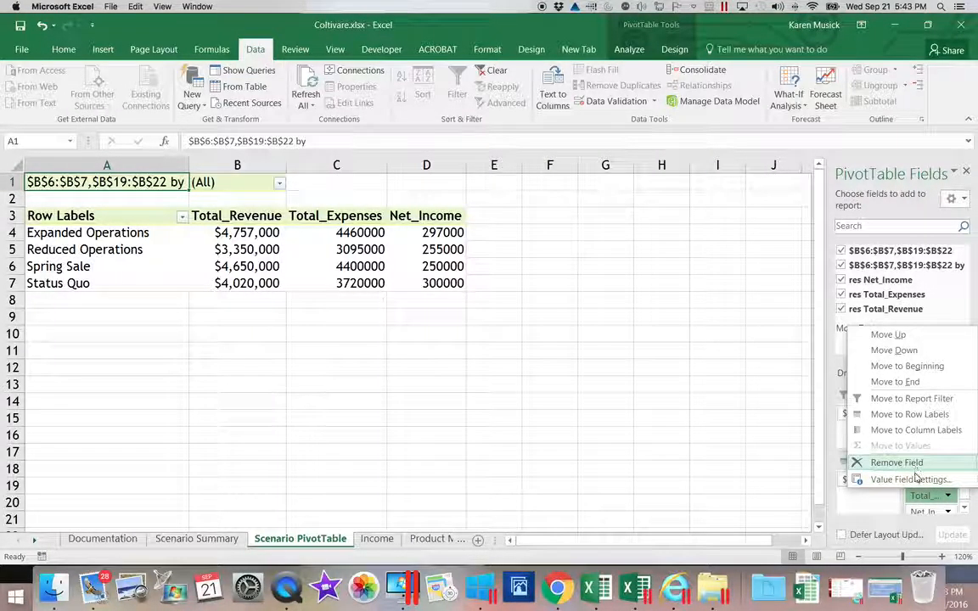
{"action": "left_click", "coordinate": [921, 480]}
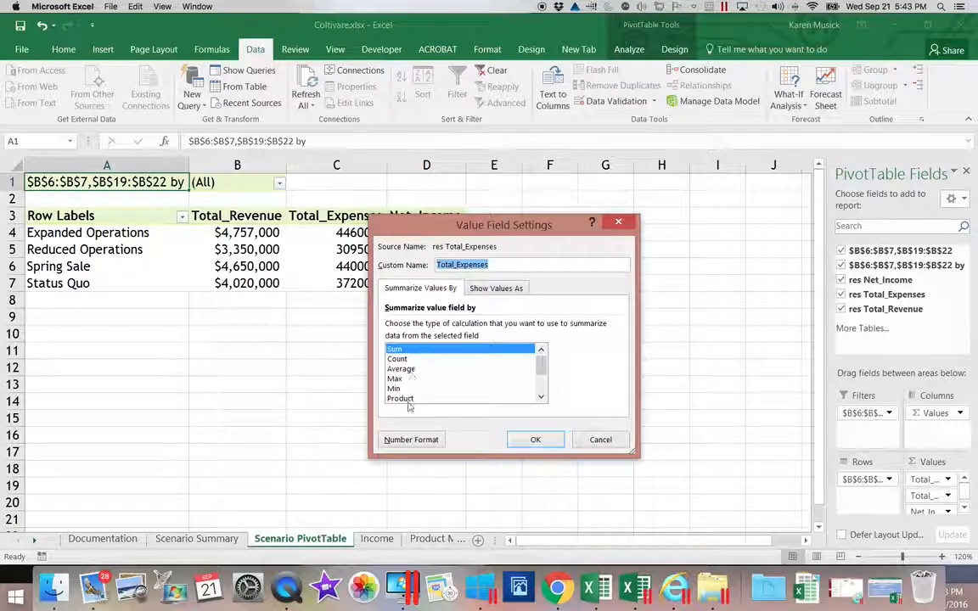
{"action": "left_click", "coordinate": [401, 439]}
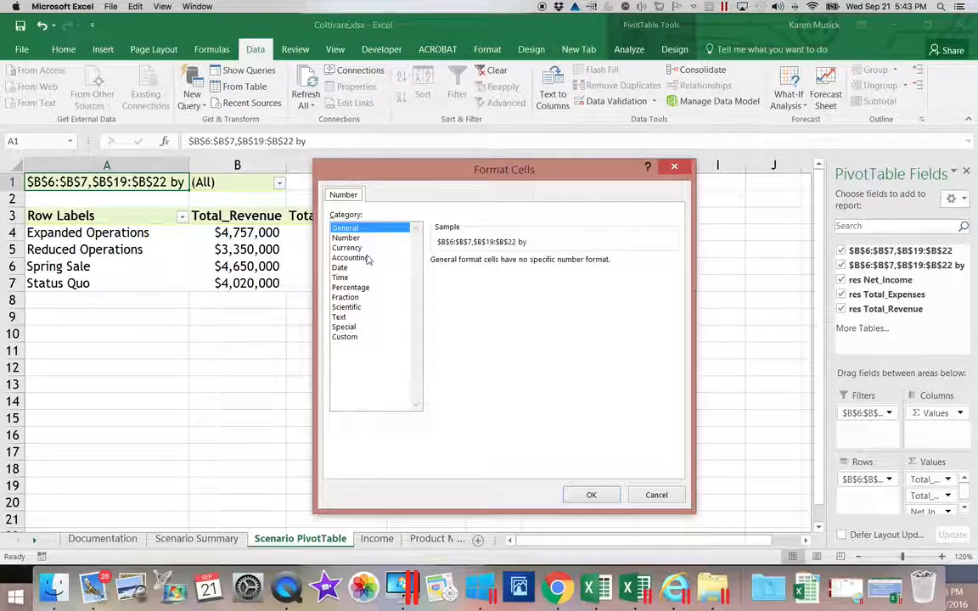
{"action": "left_click", "coordinate": [359, 248]}
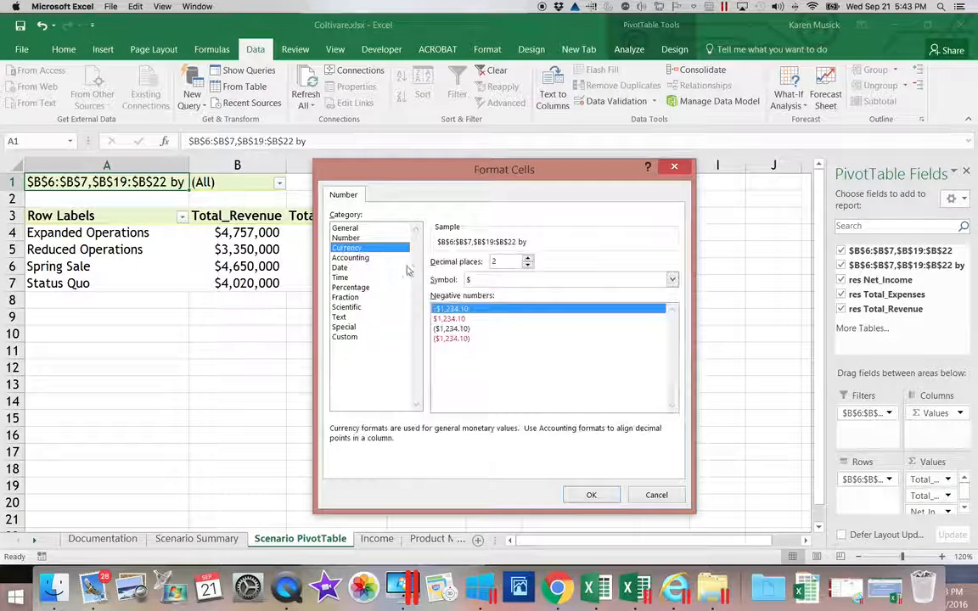
{"action": "left_click", "coordinate": [528, 266]}
{"action": "left_click", "coordinate": [528, 265]}
{"action": "left_click", "coordinate": [452, 339]}
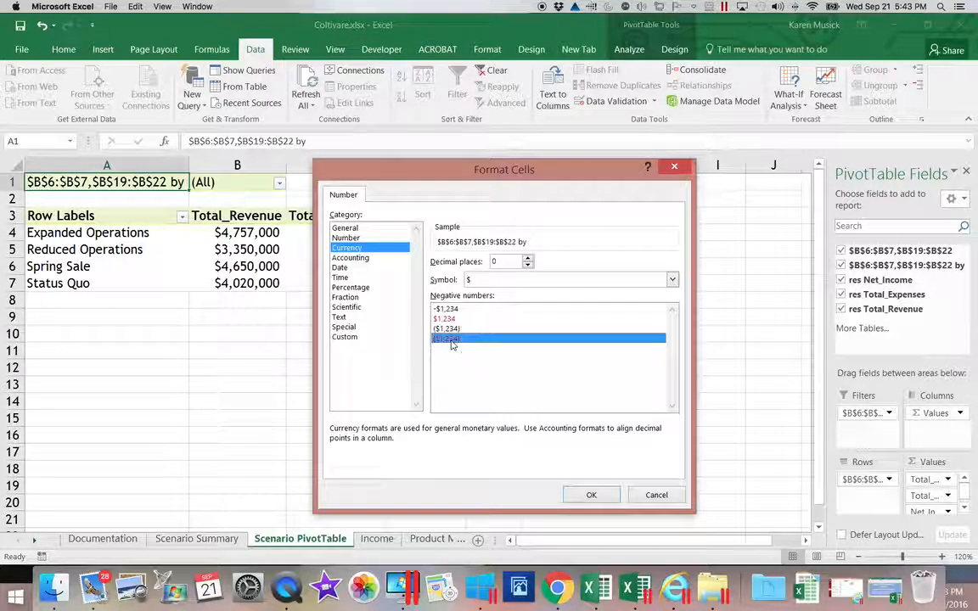
{"action": "left_click", "coordinate": [592, 494]}
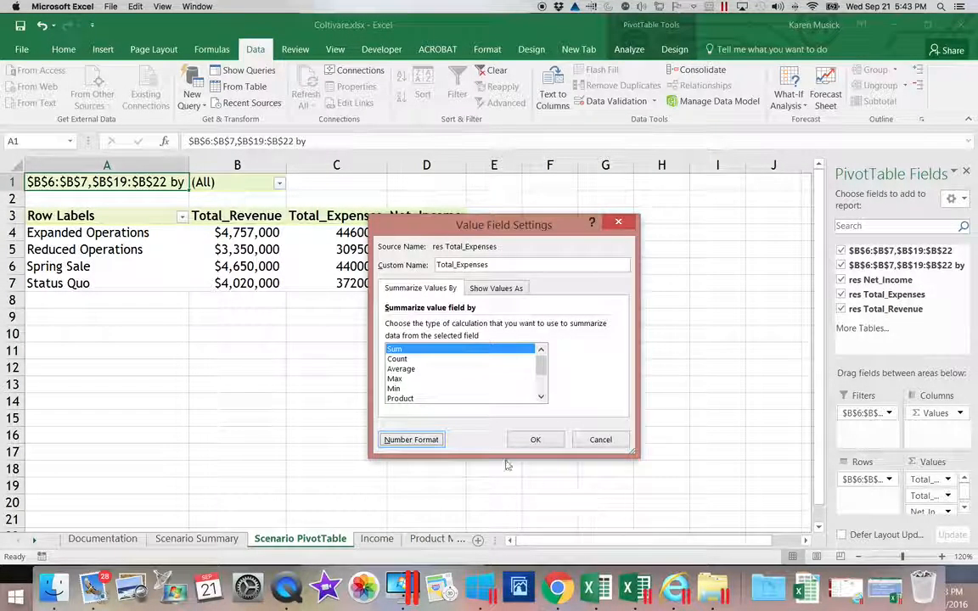
{"action": "left_click", "coordinate": [527, 440]}
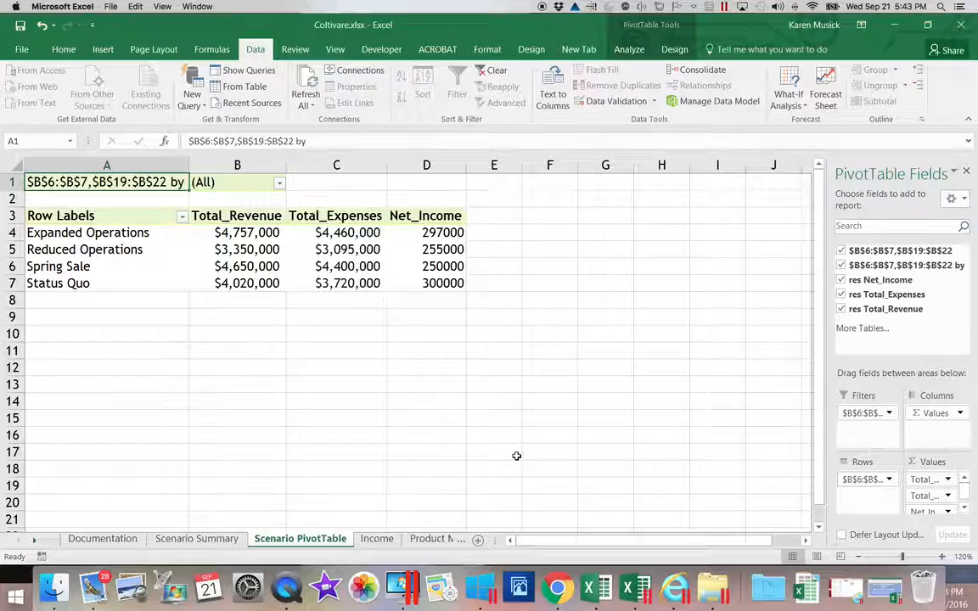
Step: Format the PivotTable's Net_Income values as Currency with $ symbol, 0 decimal places and negative numbers in red parentheses
{"action": "left_click", "coordinate": [947, 509]}
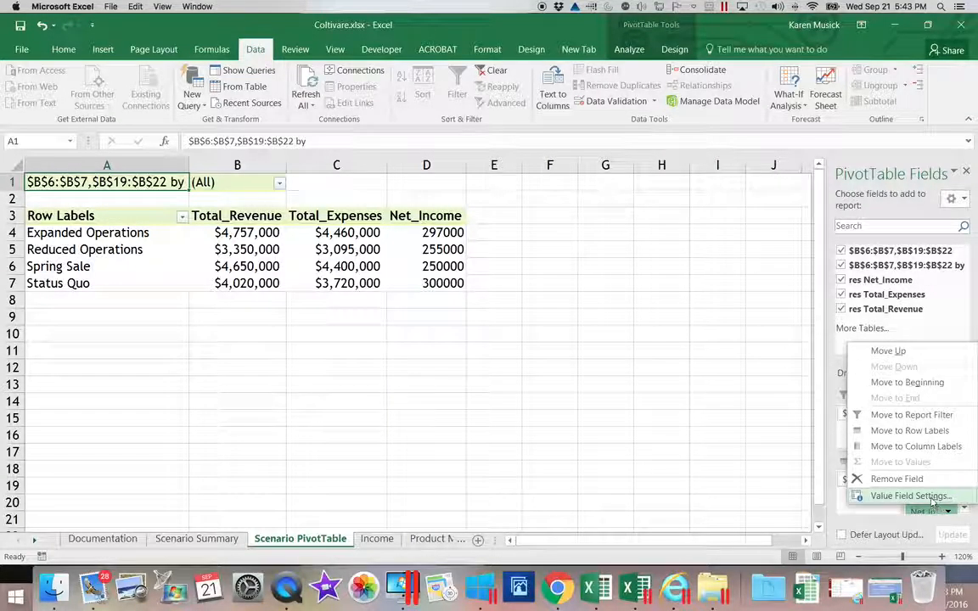
{"action": "left_click", "coordinate": [931, 497]}
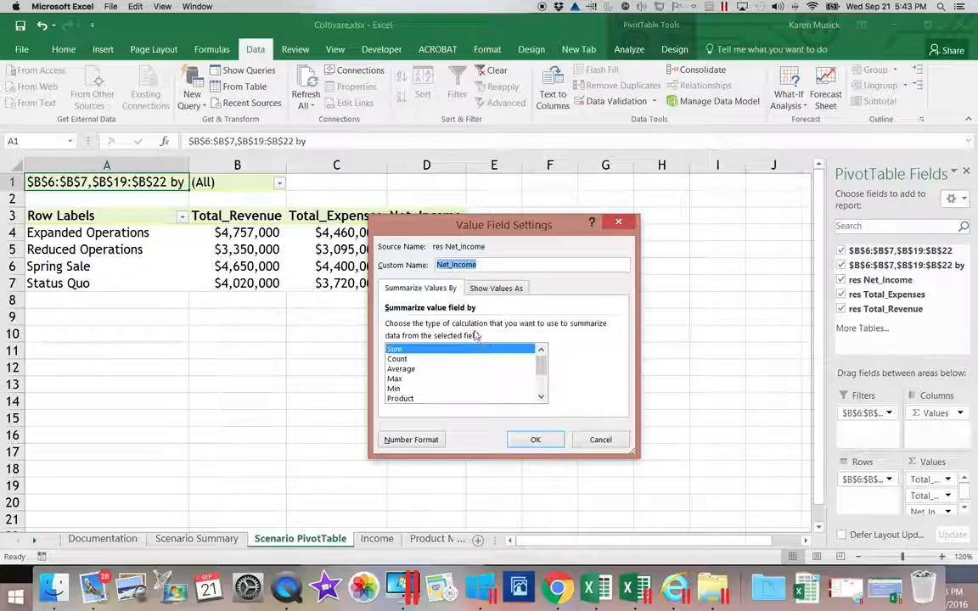
{"action": "left_click", "coordinate": [411, 440]}
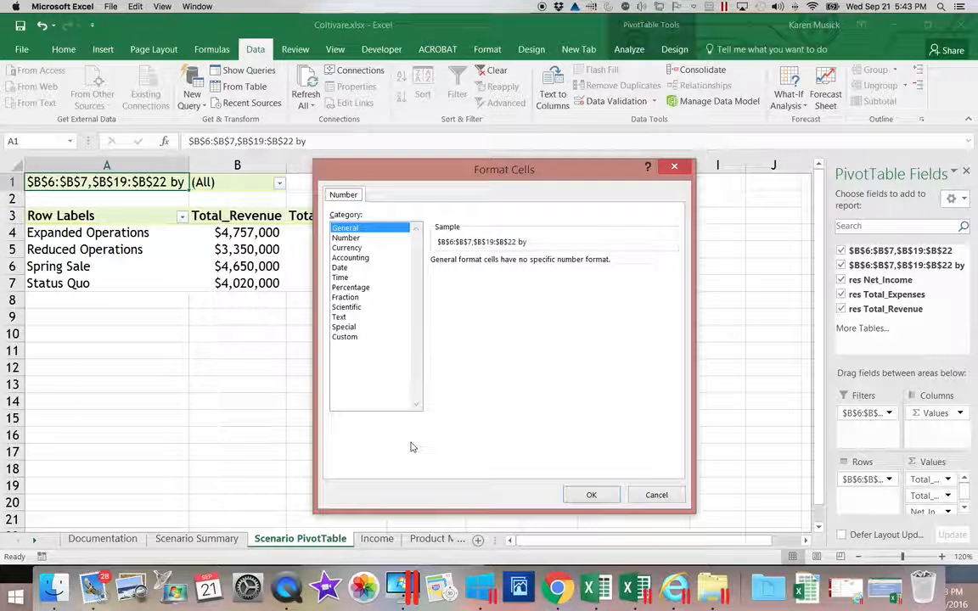
{"action": "left_click", "coordinate": [386, 248]}
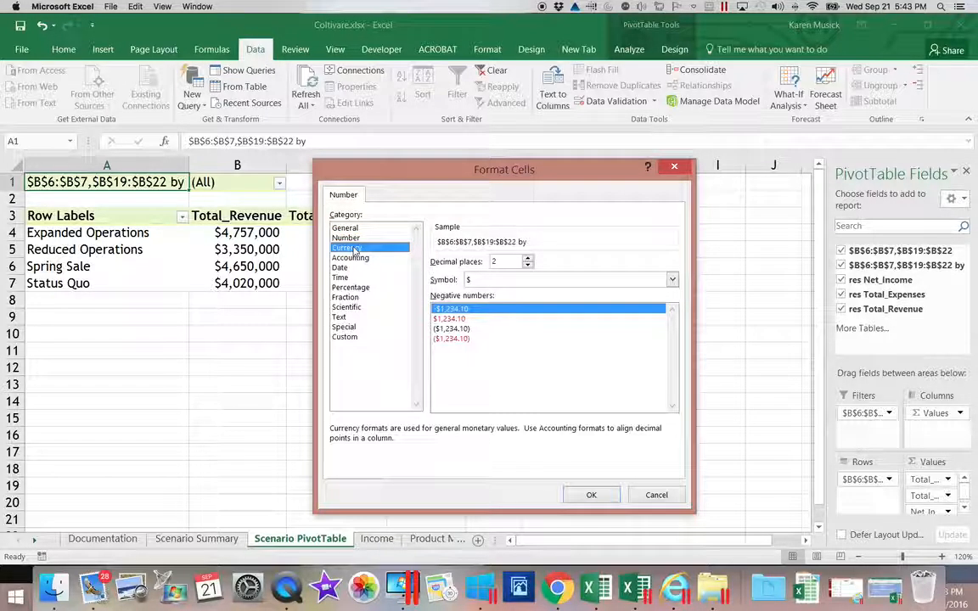
{"action": "left_click", "coordinate": [528, 266]}
{"action": "left_click", "coordinate": [528, 266]}
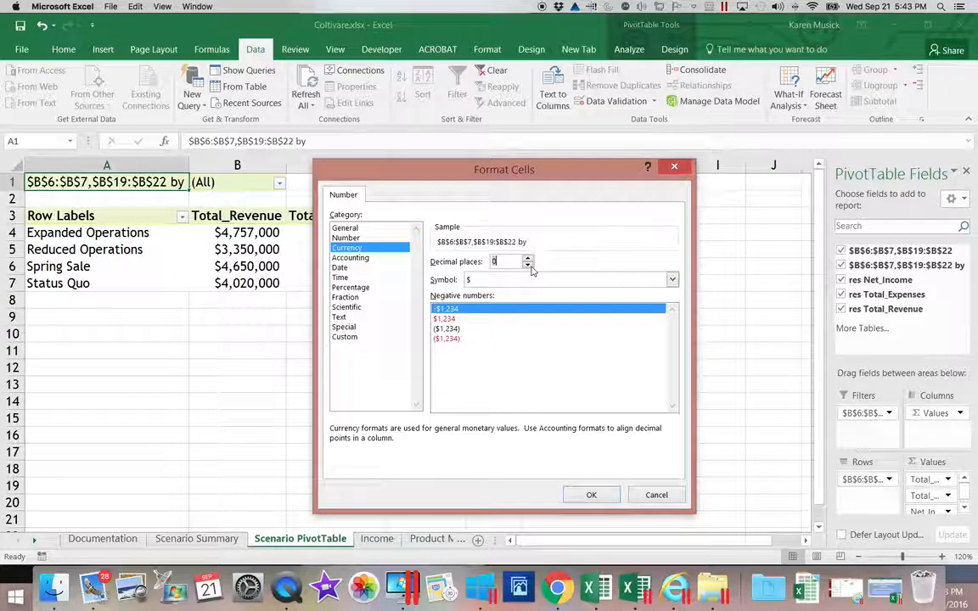
{"action": "left_click", "coordinate": [456, 338]}
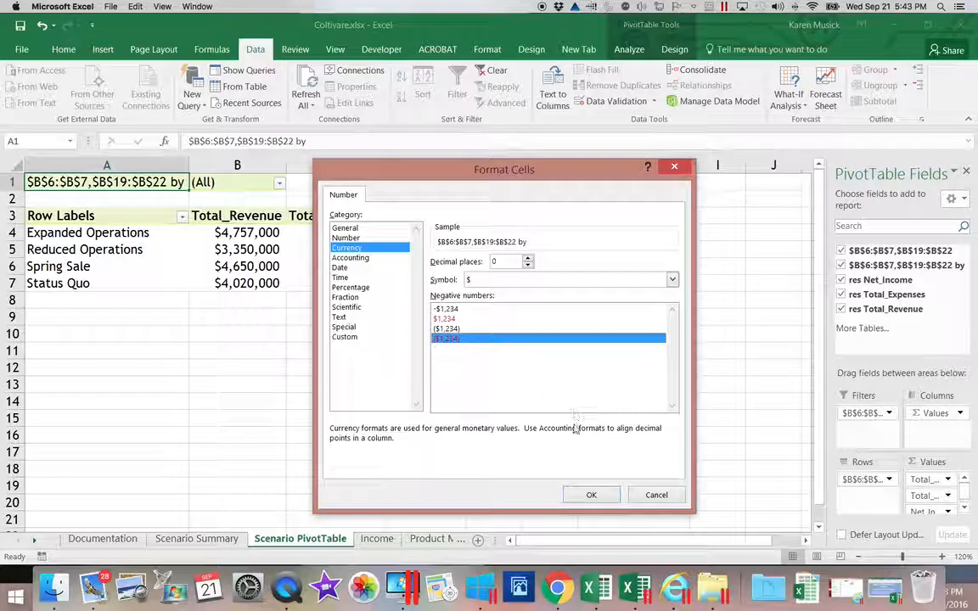
{"action": "left_click", "coordinate": [591, 495]}
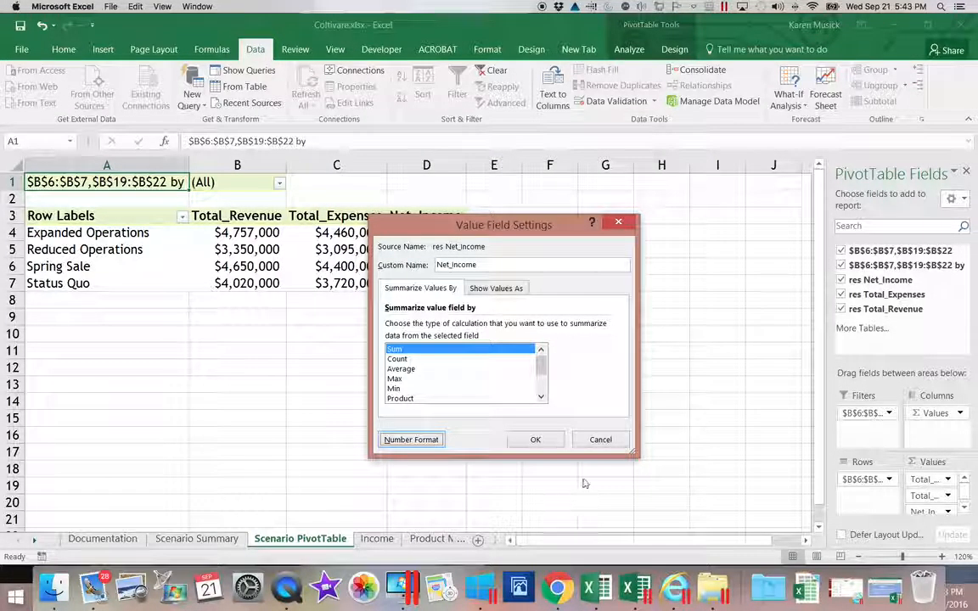
{"action": "left_click", "coordinate": [534, 441]}
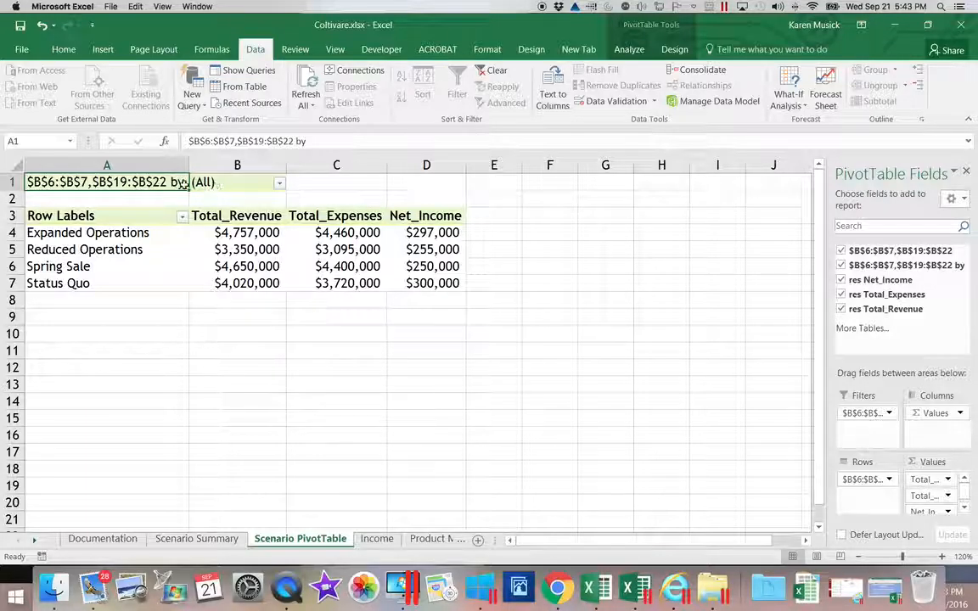
Step: Remove the report filter field from the PivotTable and enter the title "Scenario PivotTable" in cell A1
{"action": "left_click_drag", "start_coordinate": [866, 412], "coordinate": [759, 412]}
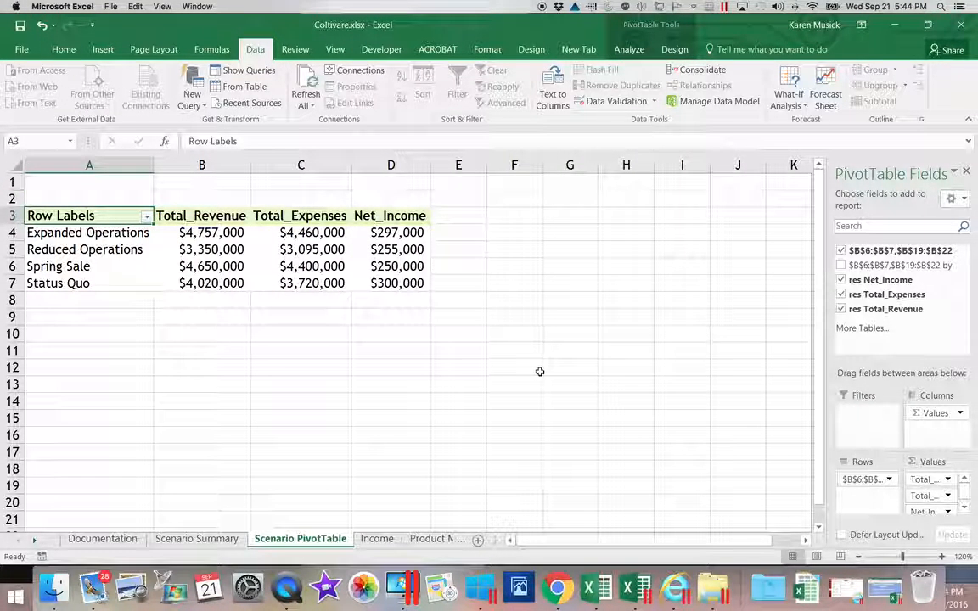
{"action": "left_click", "coordinate": [124, 184]}
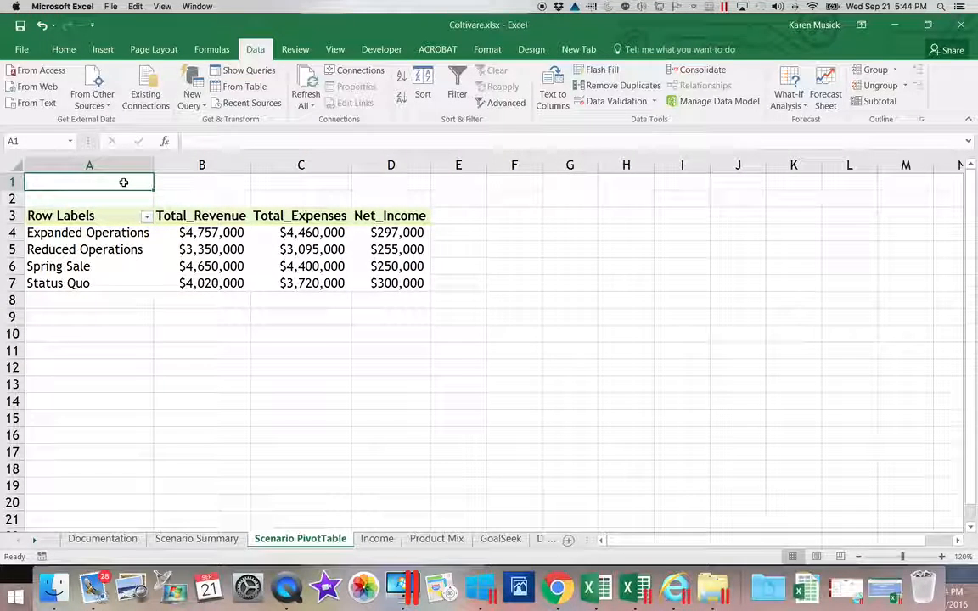
{"action": "type", "text": "S"}
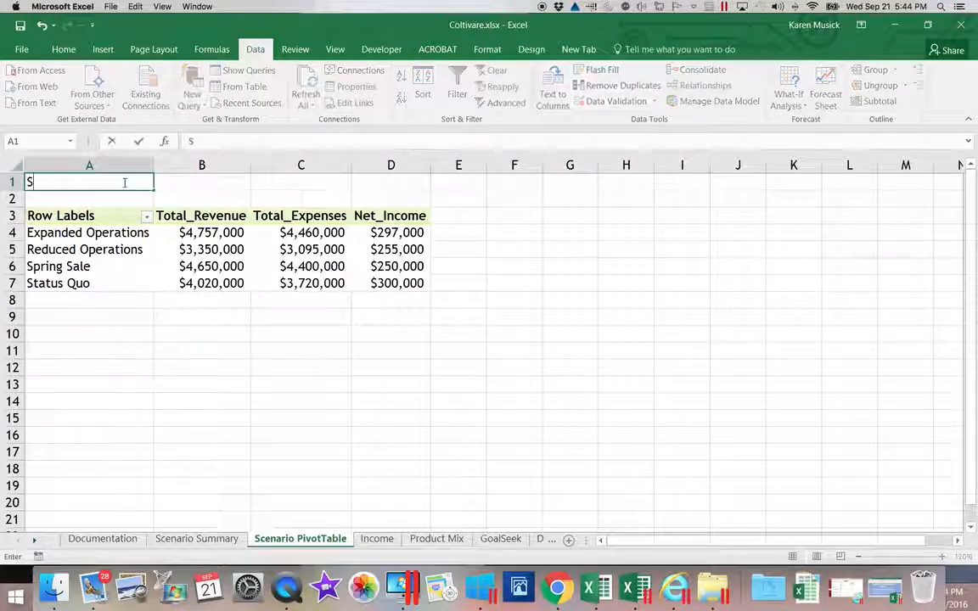
{"action": "type", "text": "cenario Pivot"}
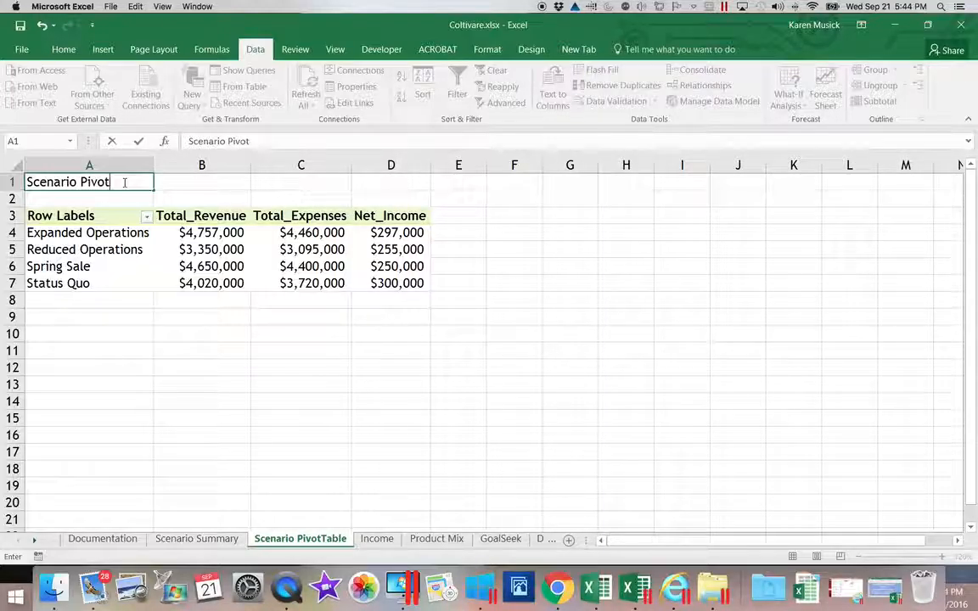
{"action": "type", "text": "Table"}
{"action": "key", "text": "Return"}
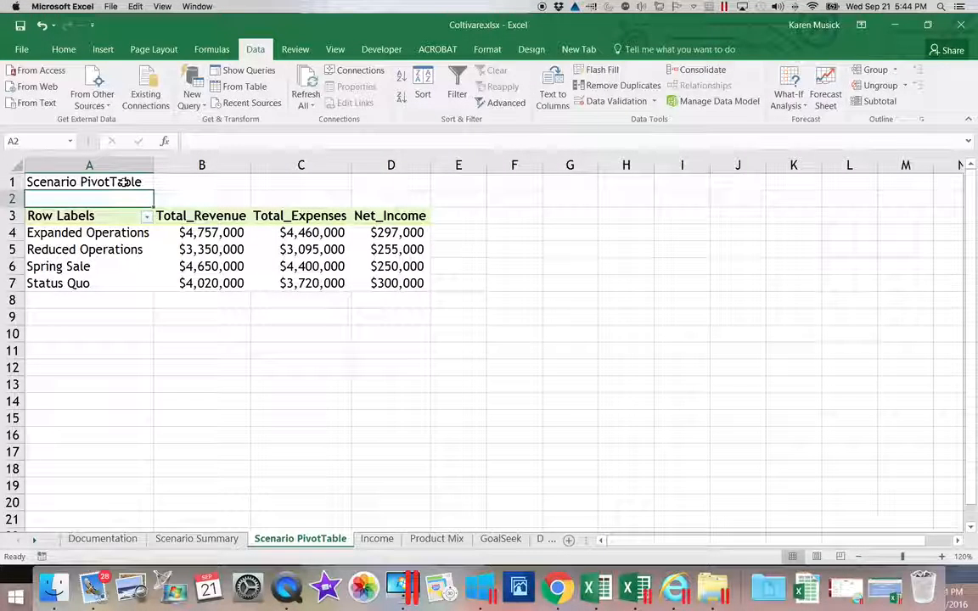
{"action": "left_click", "coordinate": [121, 185]}
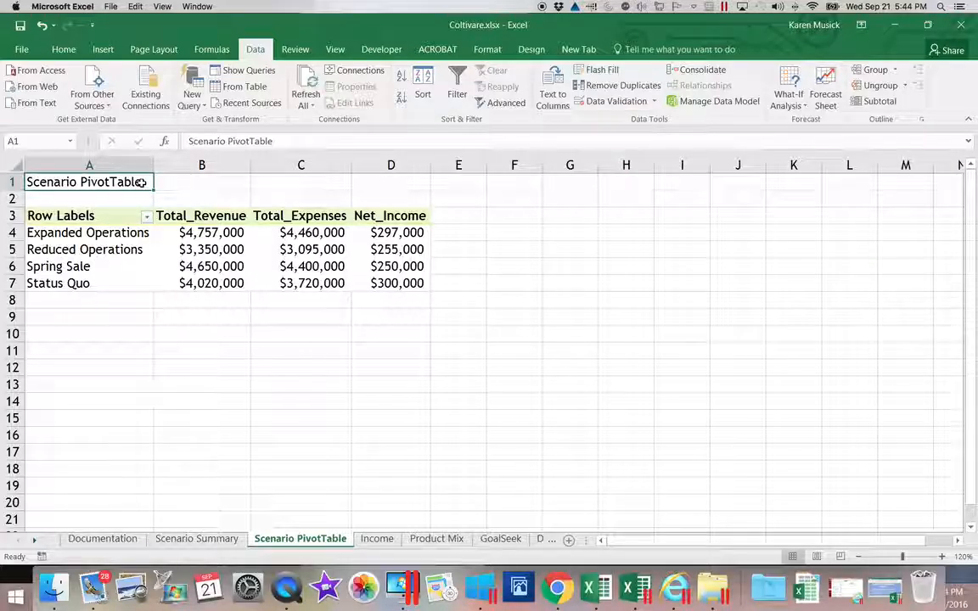
Step: Insert a Clustered Column PivotChart based on the scenario PivotTable
{"action": "left_click", "coordinate": [192, 234]}
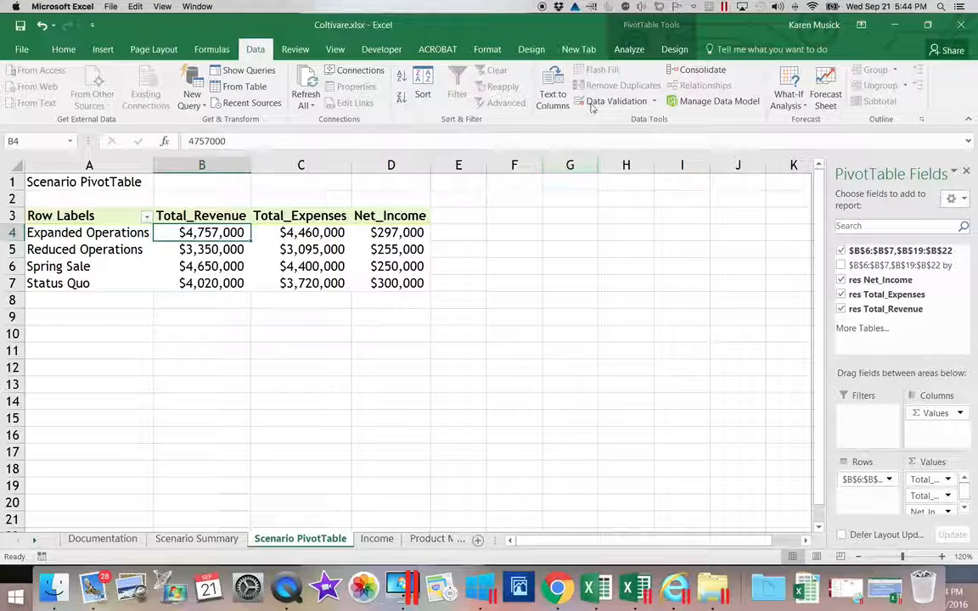
{"action": "left_click", "coordinate": [628, 50]}
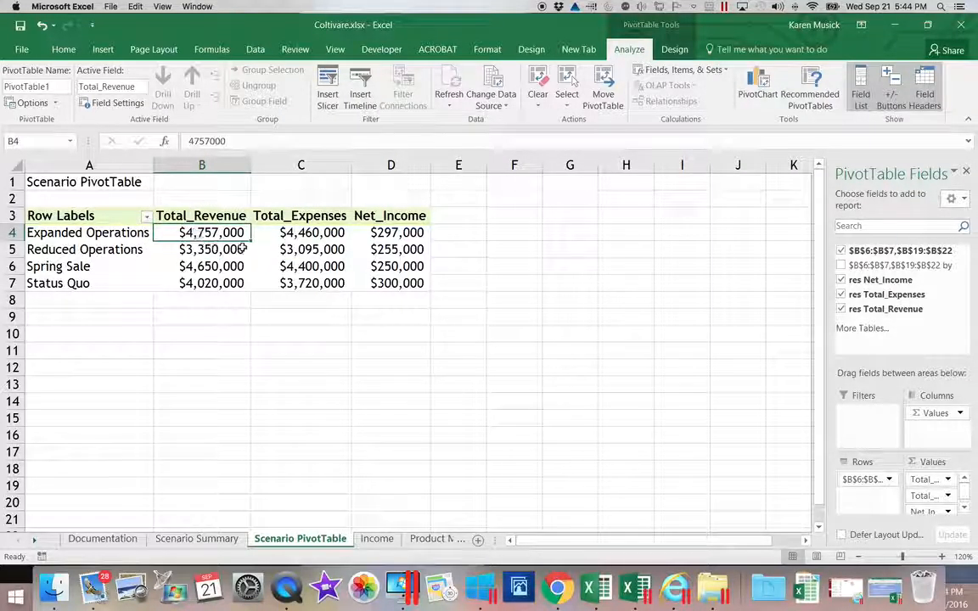
{"action": "mouse_move", "coordinate": [242, 248]}
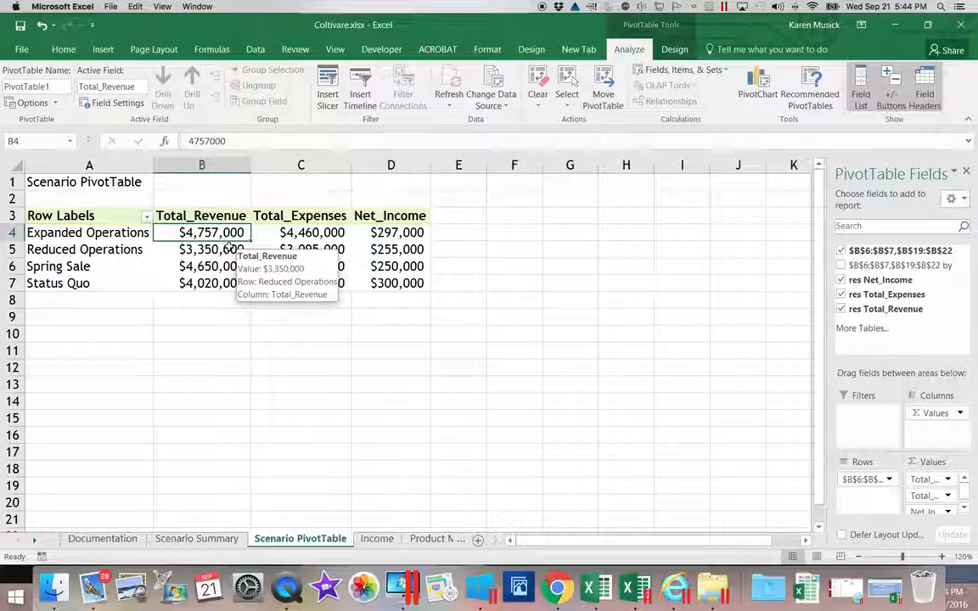
{"action": "left_click", "coordinate": [758, 87]}
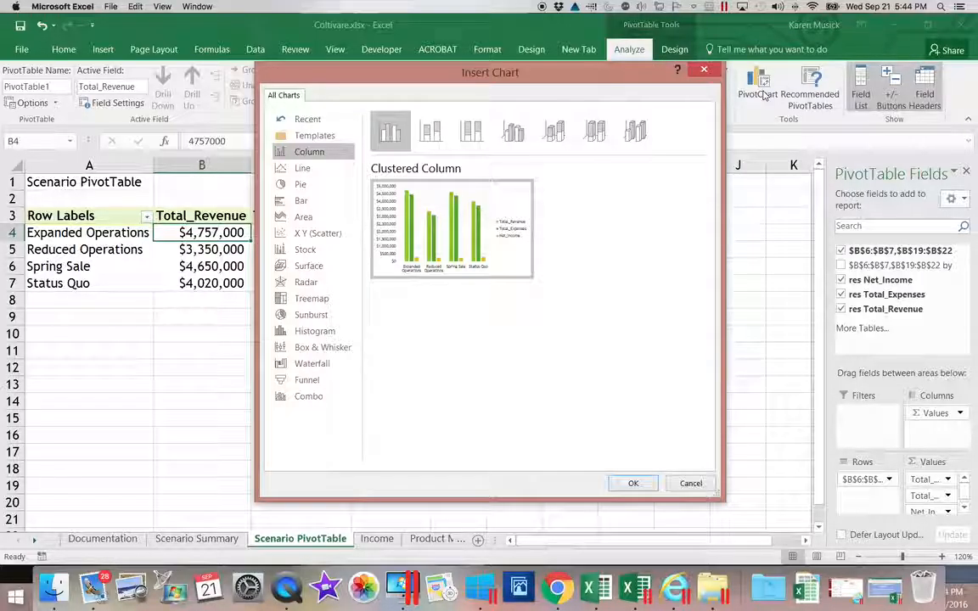
{"action": "mouse_move", "coordinate": [505, 240]}
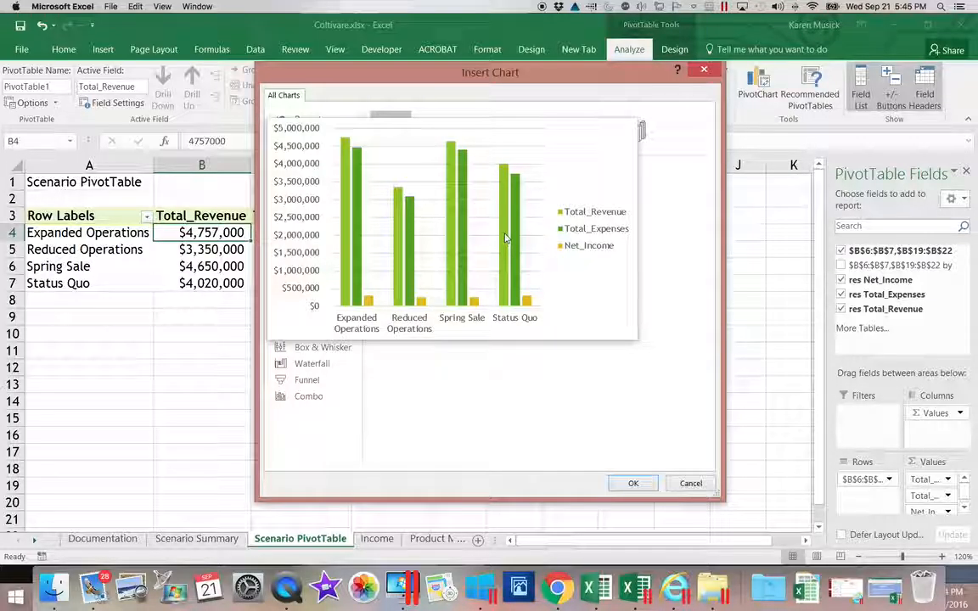
{"action": "left_click", "coordinate": [630, 484]}
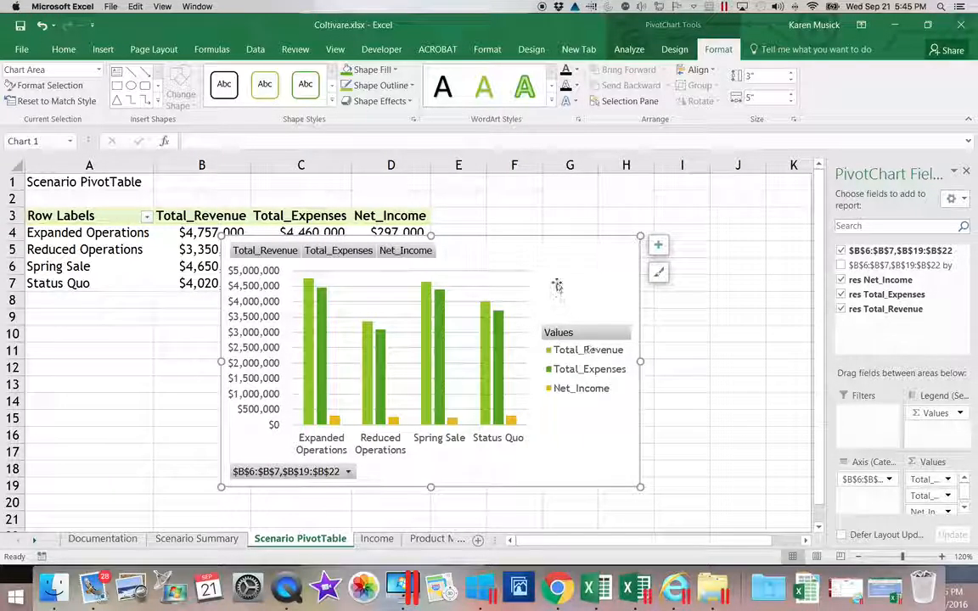
Step: Place the PivotChart directly below the PivotTable and shrink it to about 2.29" high by 4.71" wide, covering A8:D19
{"action": "left_click_drag", "start_coordinate": [557, 257], "coordinate": [363, 322]}
{"action": "left_click", "coordinate": [814, 527]}
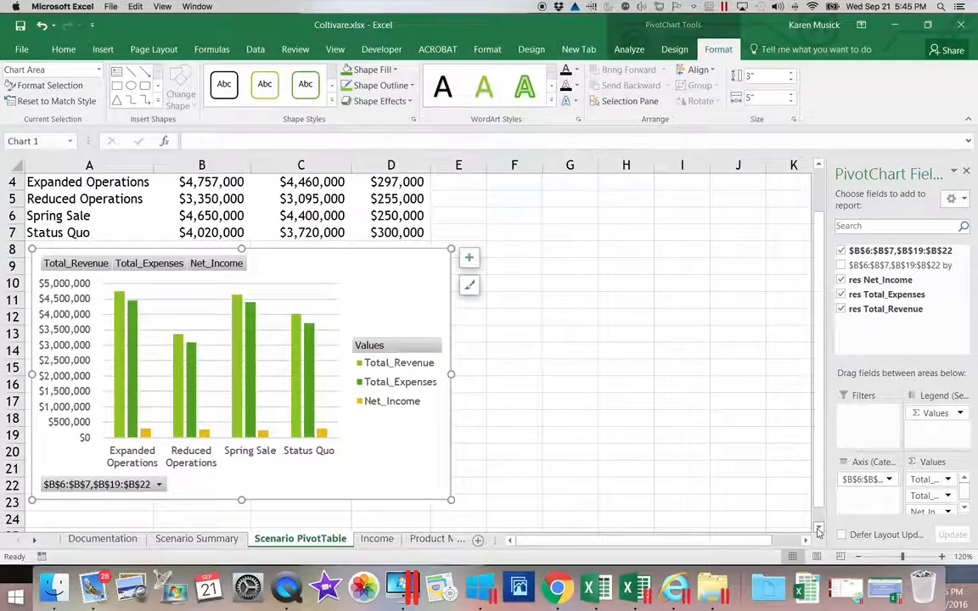
{"action": "left_click", "coordinate": [818, 529]}
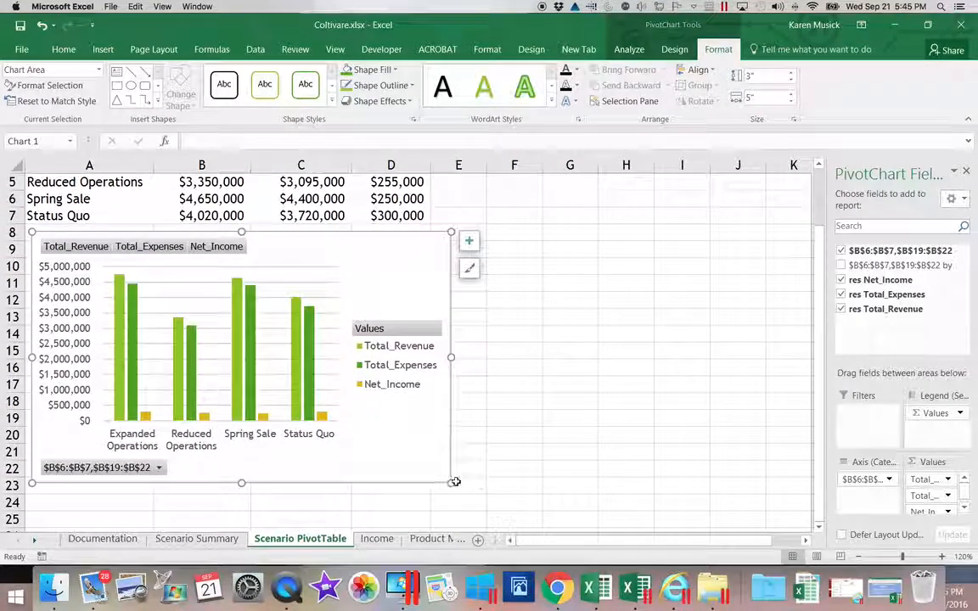
{"action": "left_click_drag", "start_coordinate": [452, 482], "coordinate": [427, 424]}
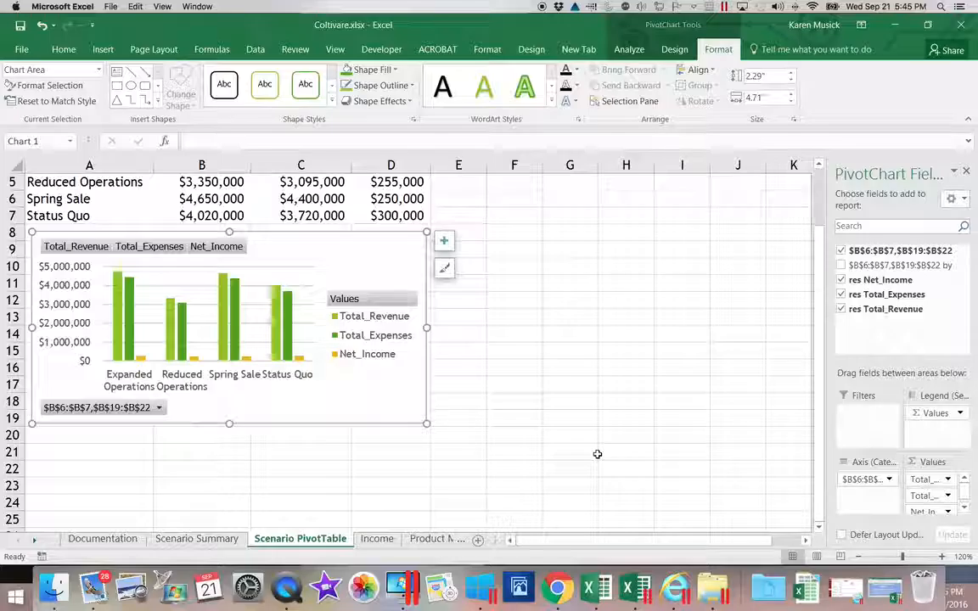
{"action": "scroll", "coordinate": [593, 453], "scroll_direction": "right", "scroll_amount": 2}
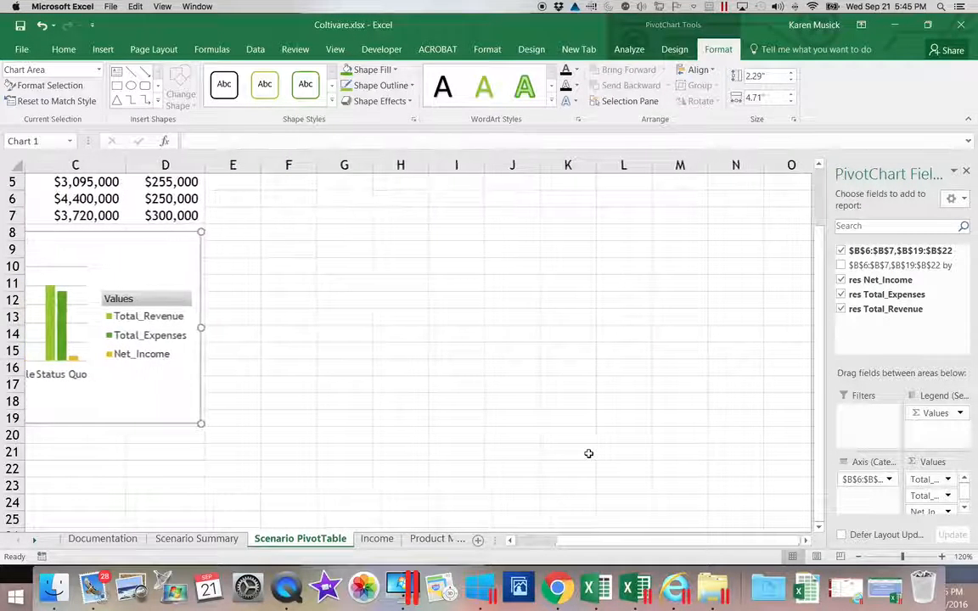
{"action": "left_click_drag", "start_coordinate": [580, 540], "coordinate": [532, 544]}
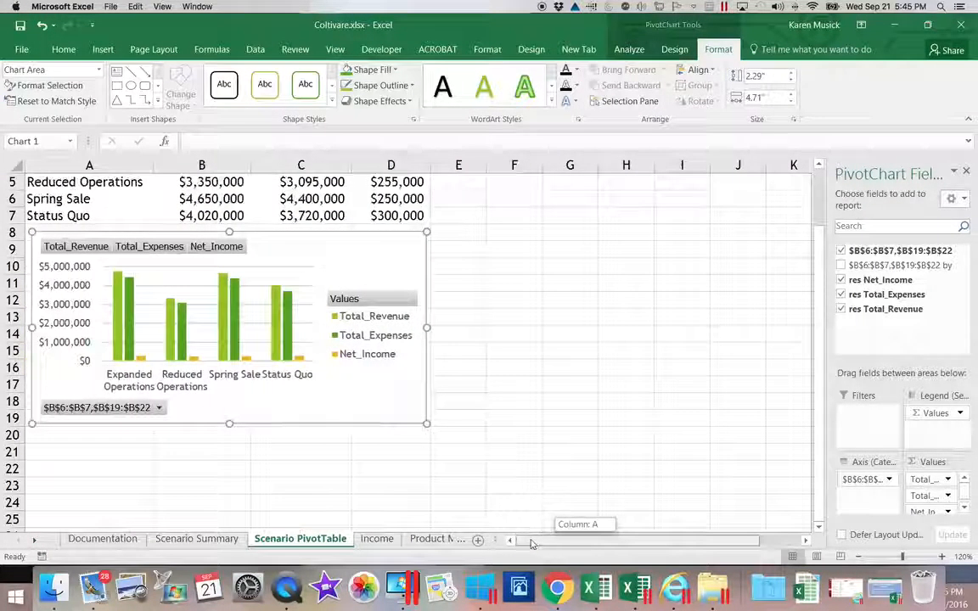
Step: Hide all field buttons on the PivotChart and save the workbook
{"action": "left_click", "coordinate": [629, 51]}
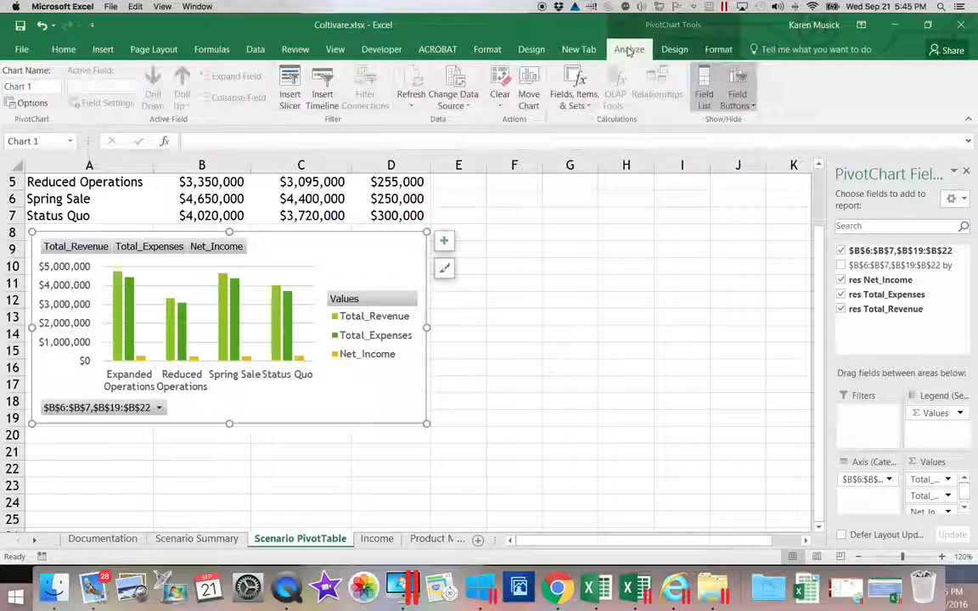
{"action": "left_click", "coordinate": [737, 100]}
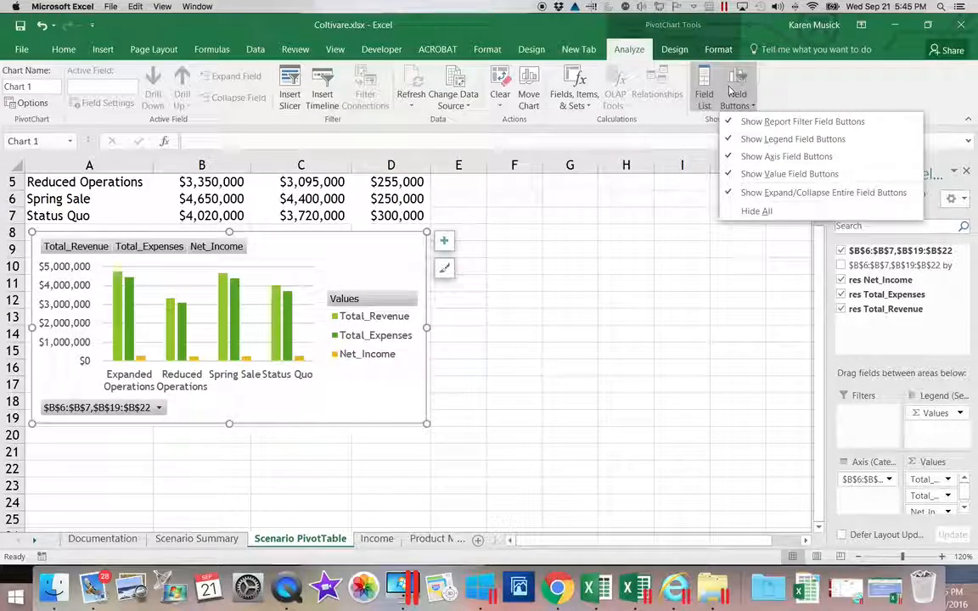
{"action": "left_click", "coordinate": [738, 83]}
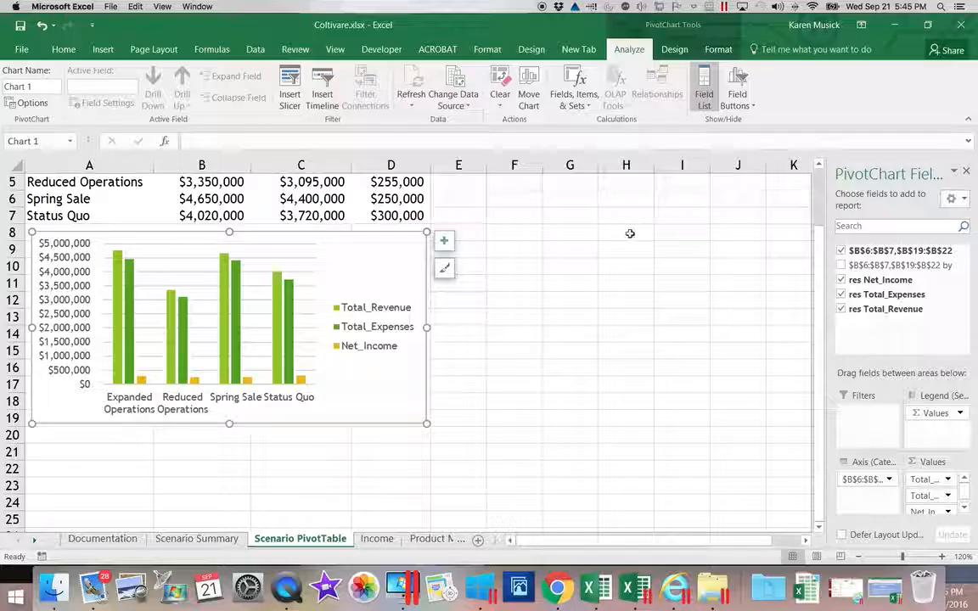
{"action": "left_click_drag", "start_coordinate": [813, 266], "coordinate": [815, 214]}
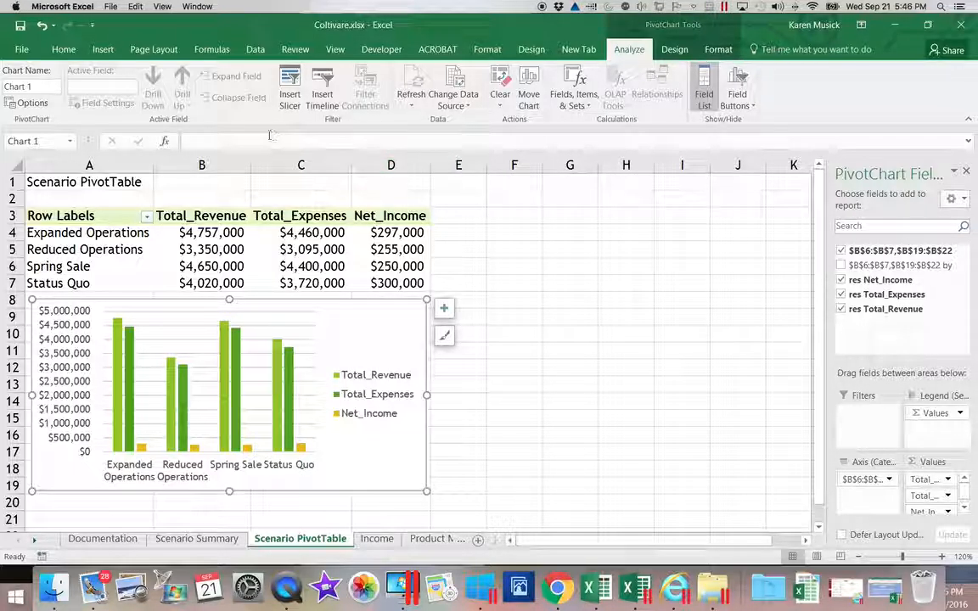
{"action": "left_click", "coordinate": [20, 28]}
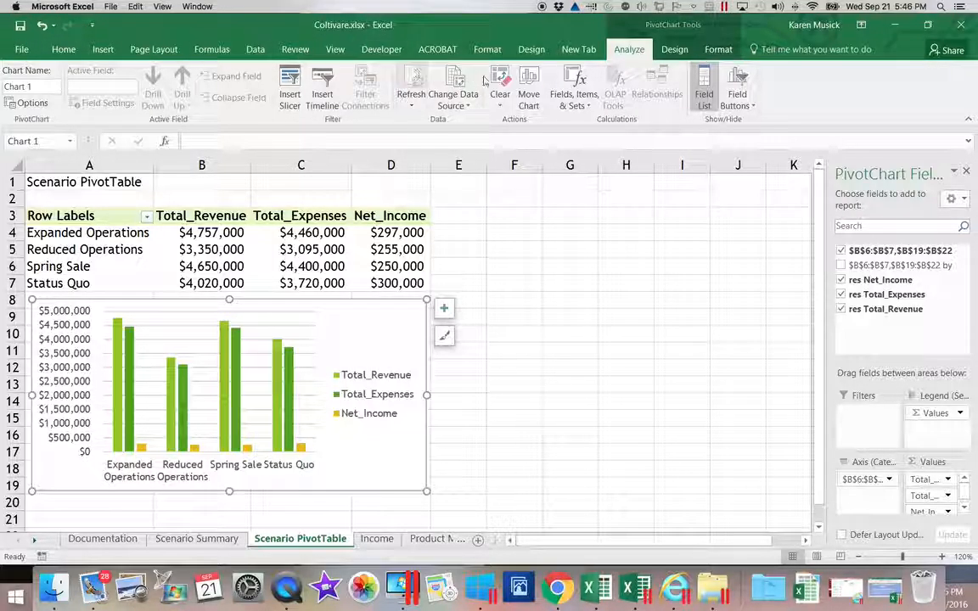